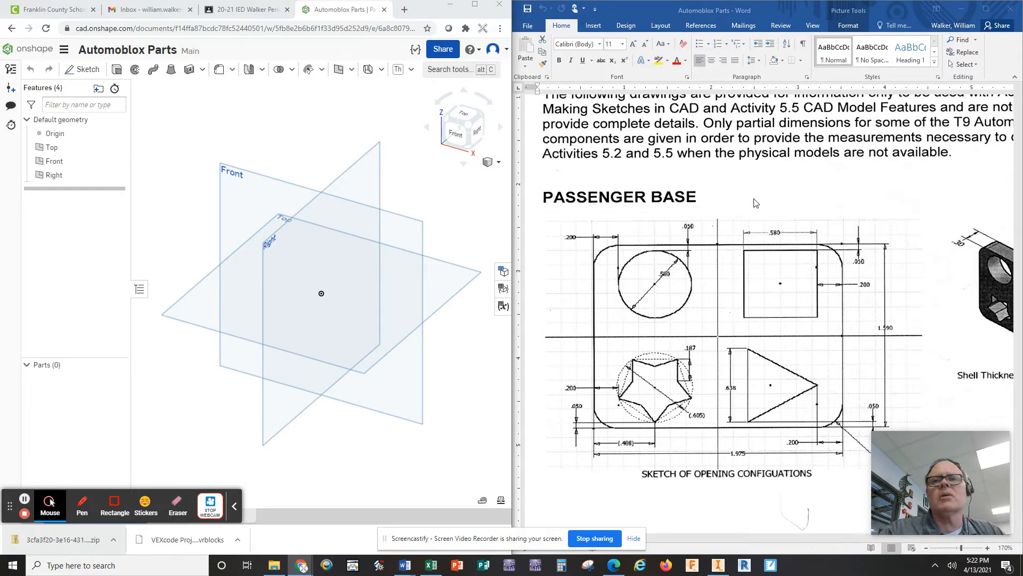
# Sketch a corner rectangle on the Front plane from the origin, about 3.45 in wide and 2.26 in high.
pyautogui.scroll(3, 754, 203)
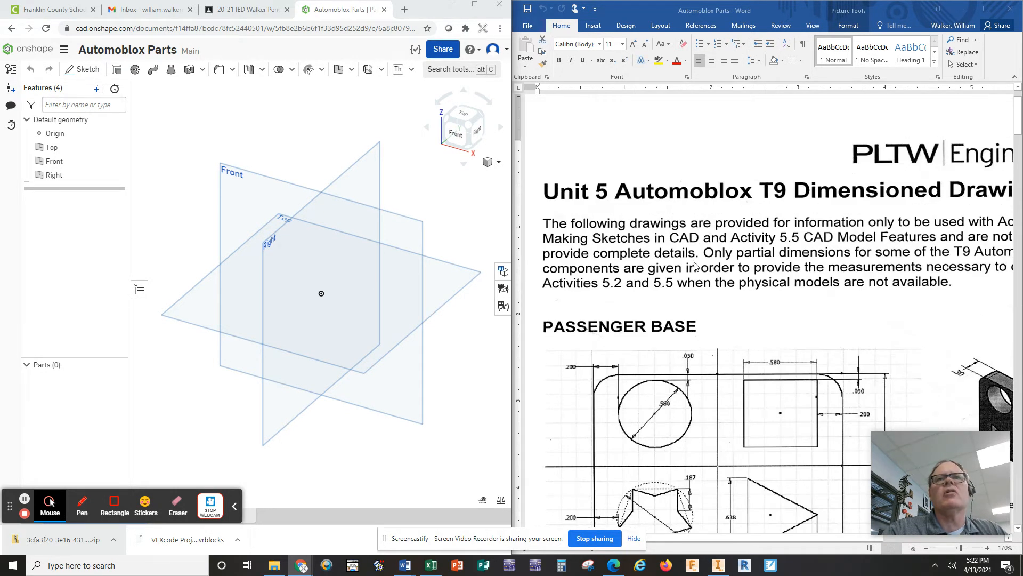
pyautogui.scroll(-3, 700, 261)
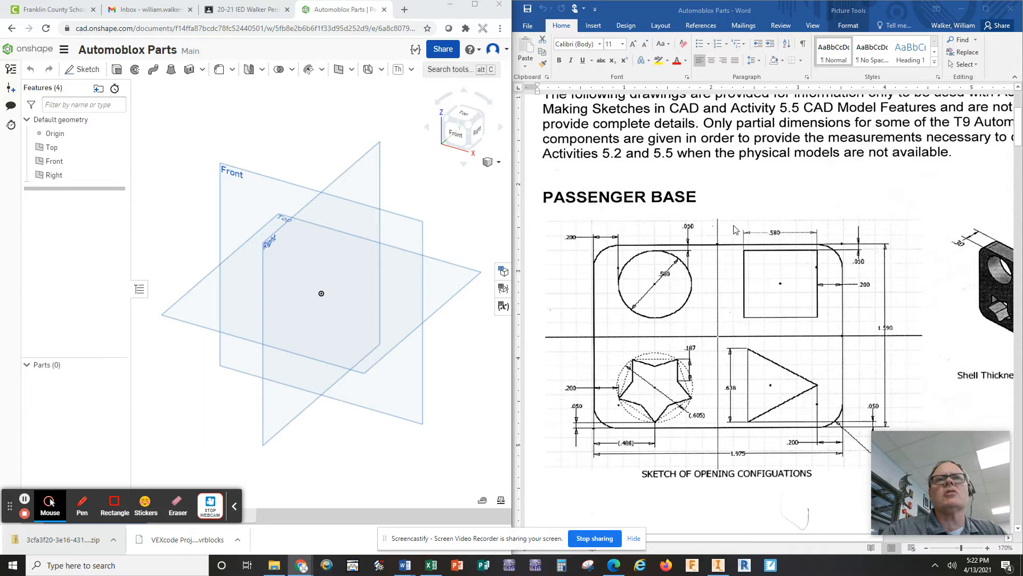
pyautogui.scroll(-1, 736, 230)
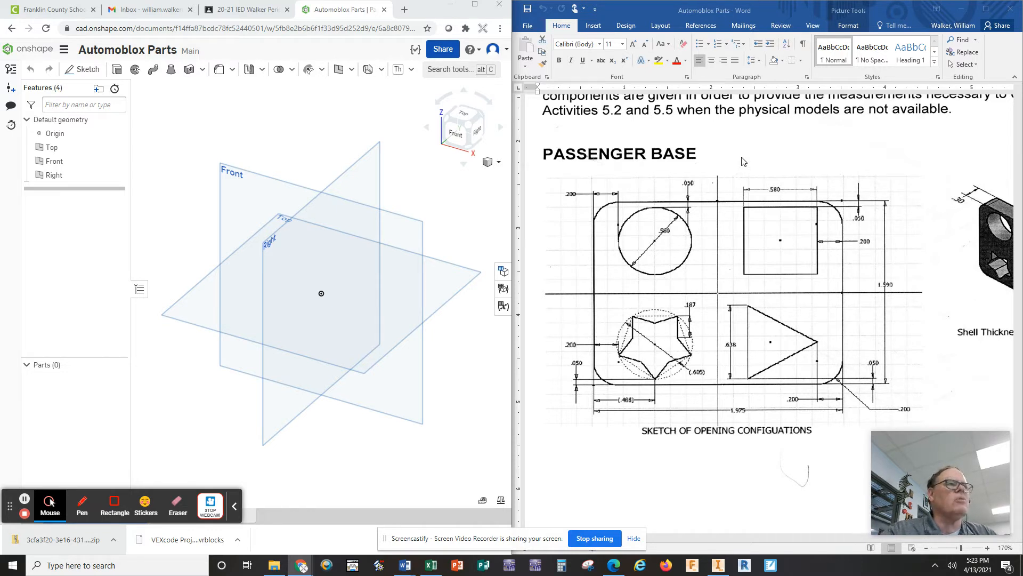
pyautogui.click(87, 73)
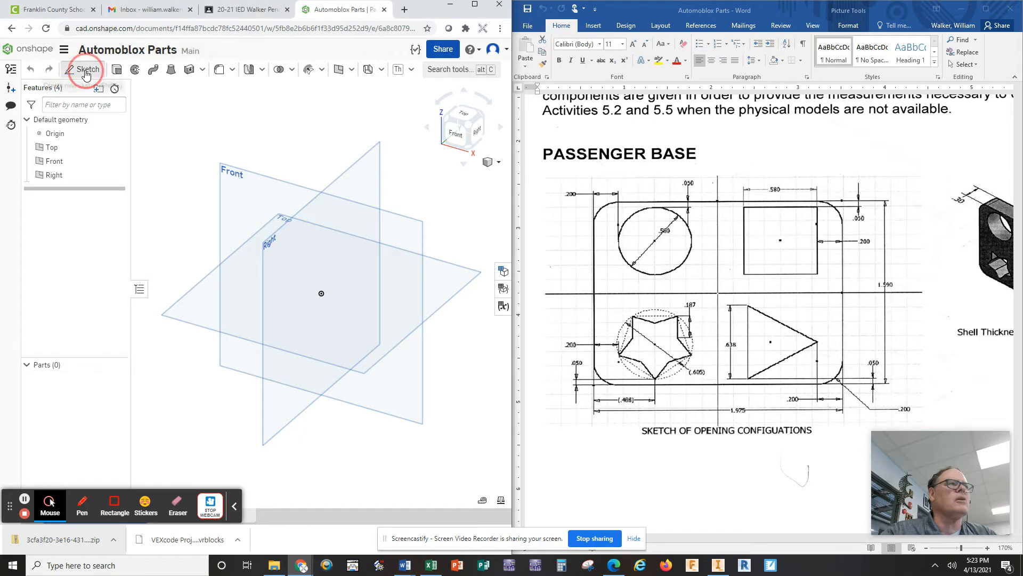
pyautogui.click(261, 184)
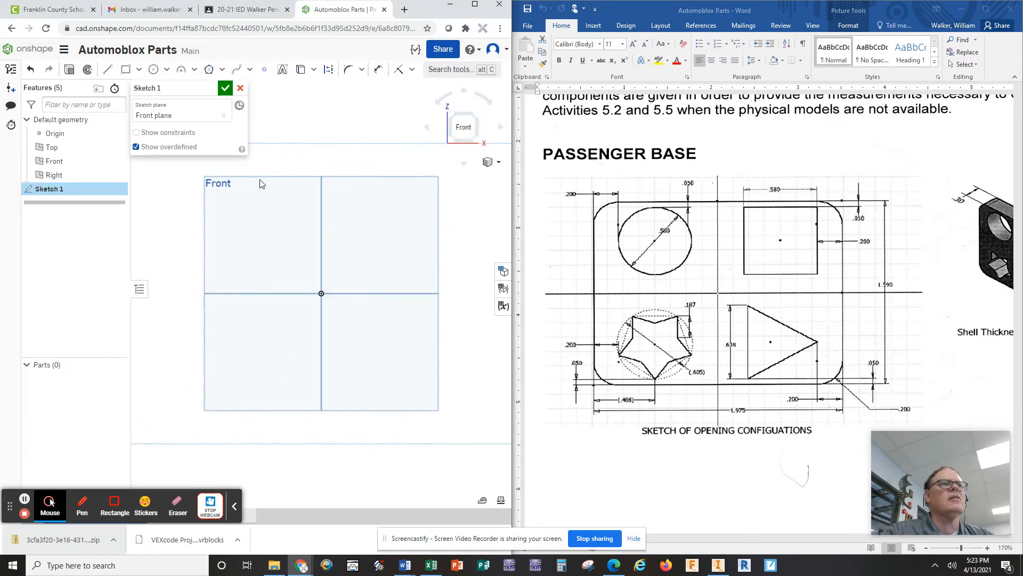
pyautogui.click(126, 69)
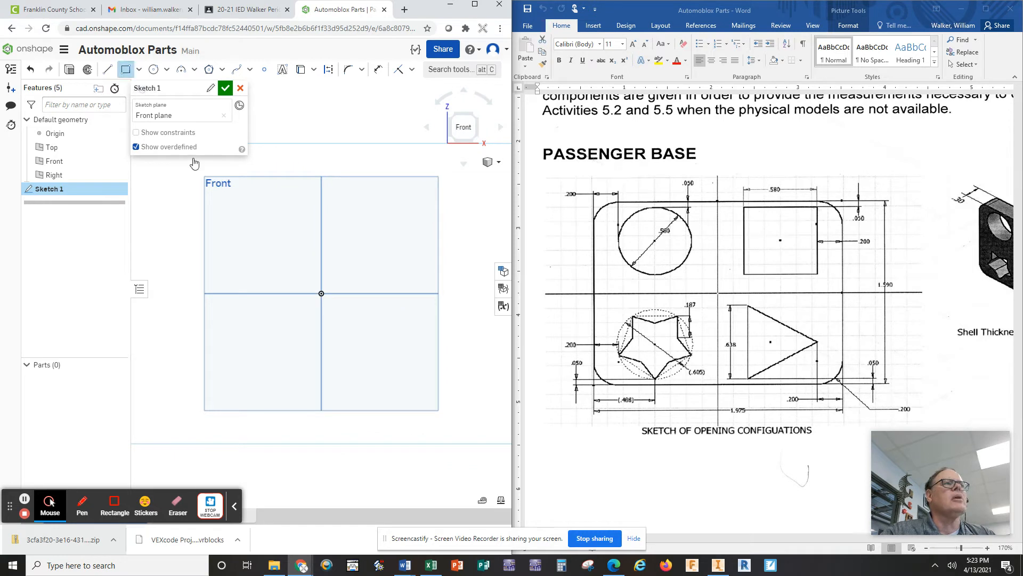
pyautogui.click(321, 294)
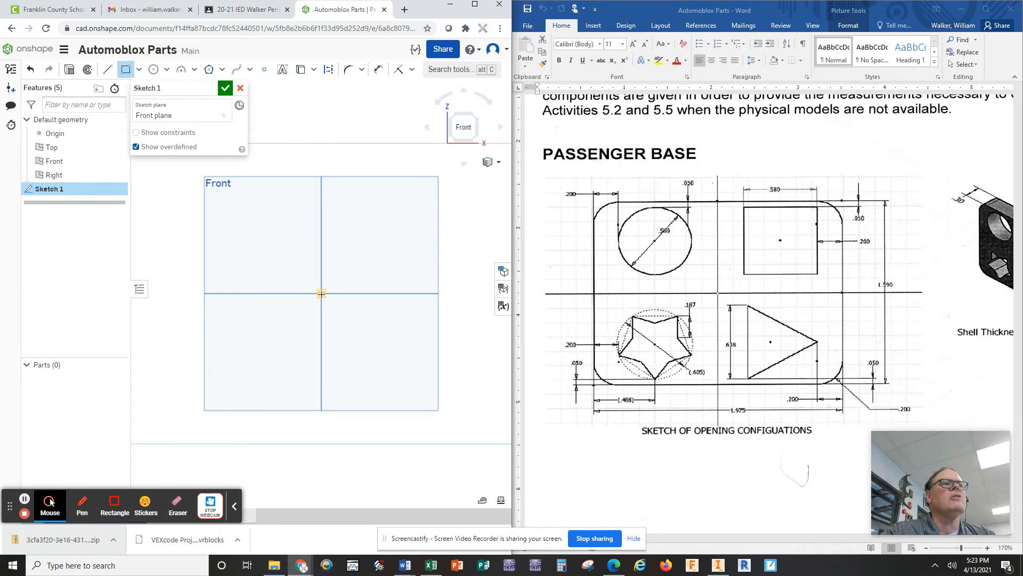
pyautogui.click(407, 259)
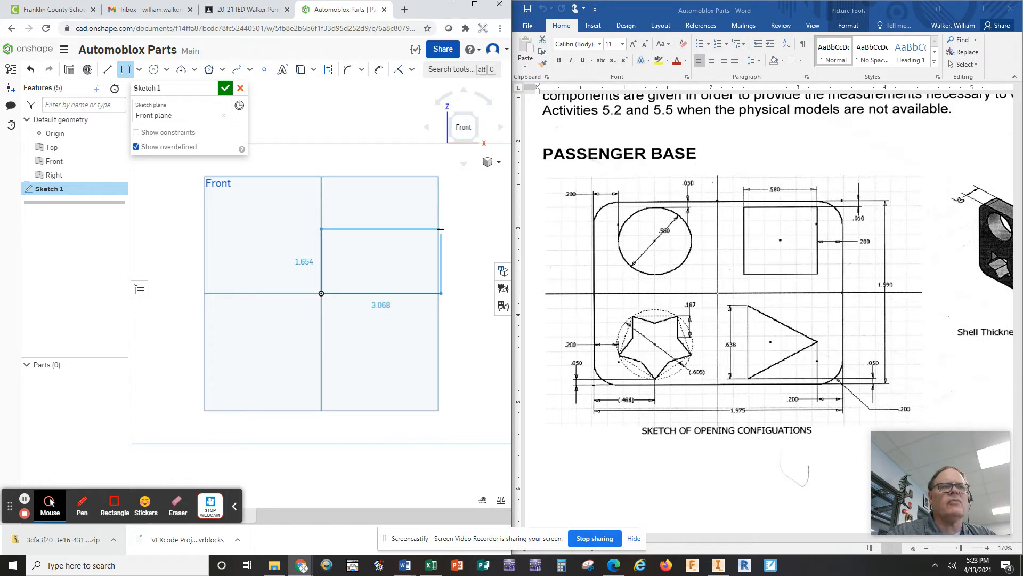
pyautogui.click(455, 206)
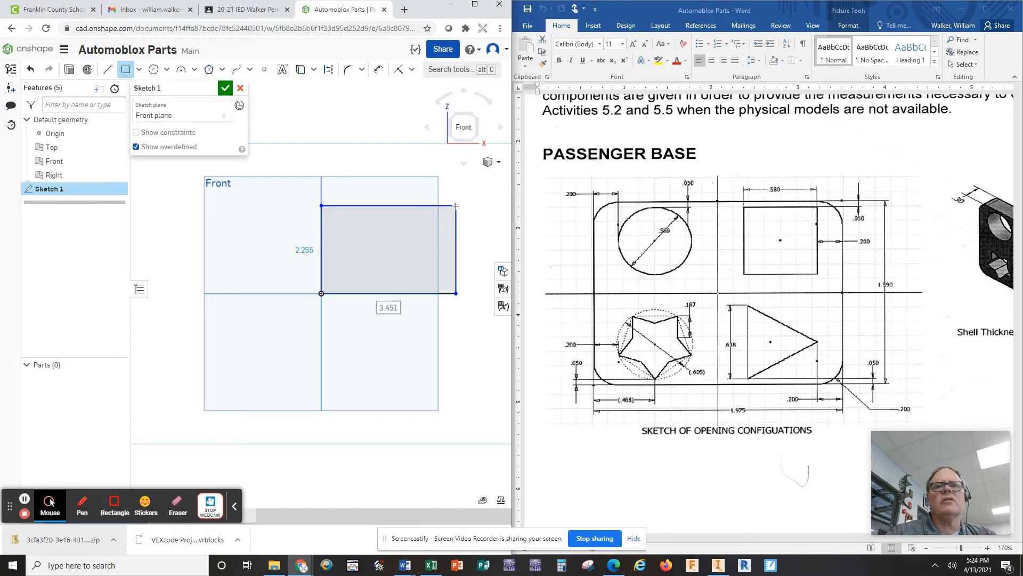
# Set the rectangle's width to 1.975 in and height to 1.590 in, and finish the sketch.
pyautogui.write('1.975')
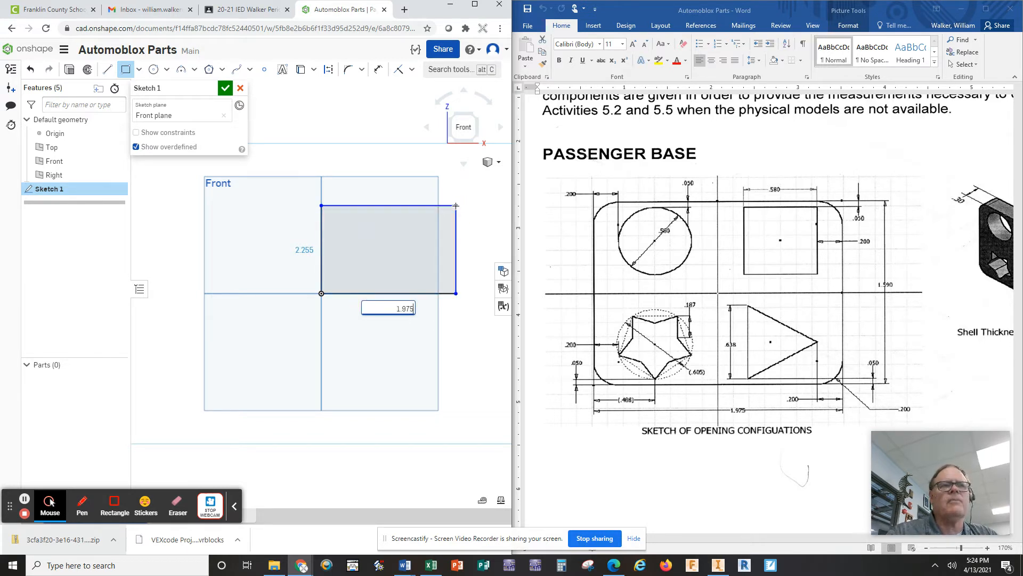
pyautogui.press('Tab')
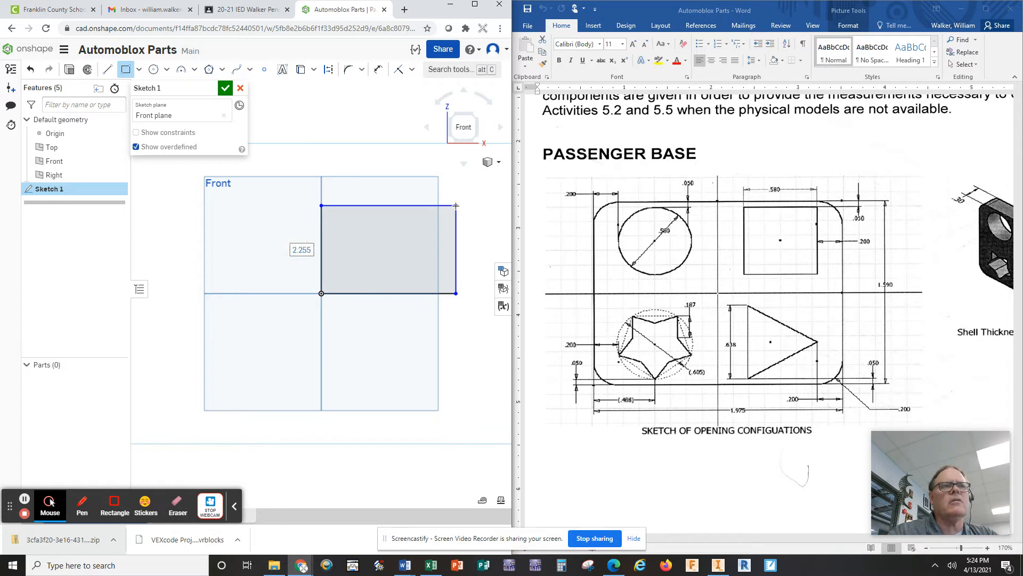
pyautogui.write('1.590')
pyautogui.press('Return')
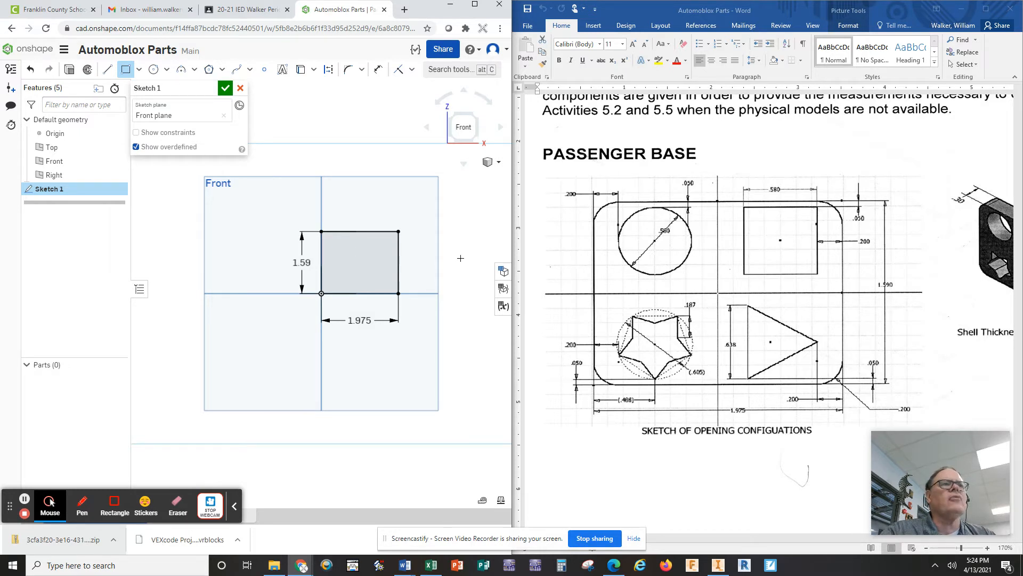
pyautogui.click(224, 89)
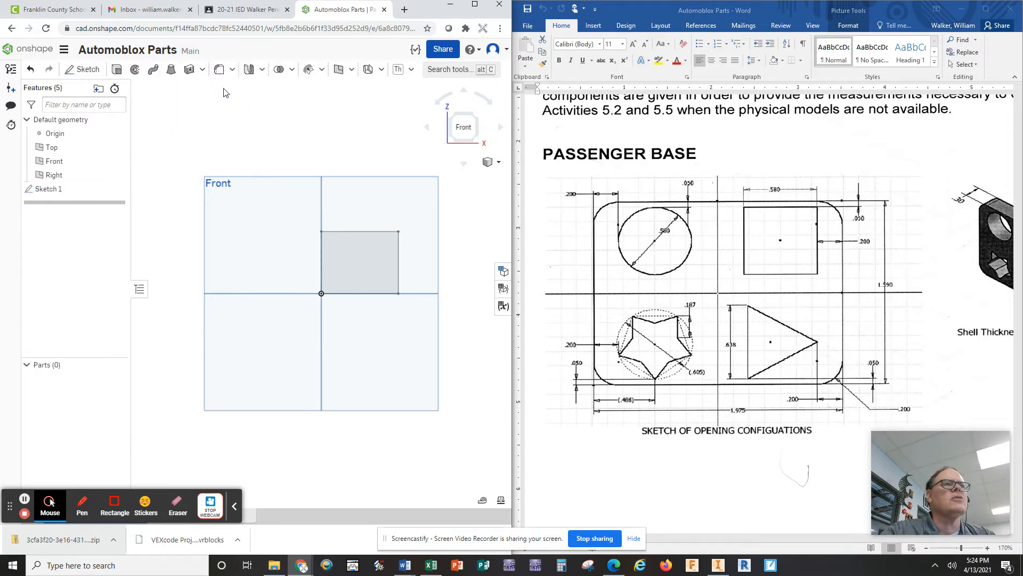
# Switch to the isometric view and hide the Top, Front and Right planes.
pyautogui.click(498, 161)
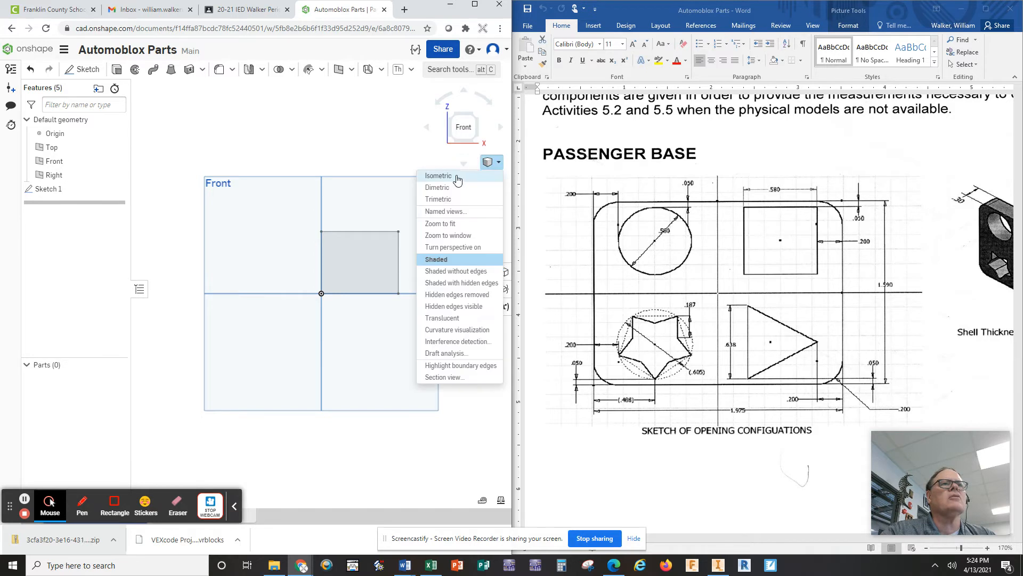
pyautogui.click(453, 176)
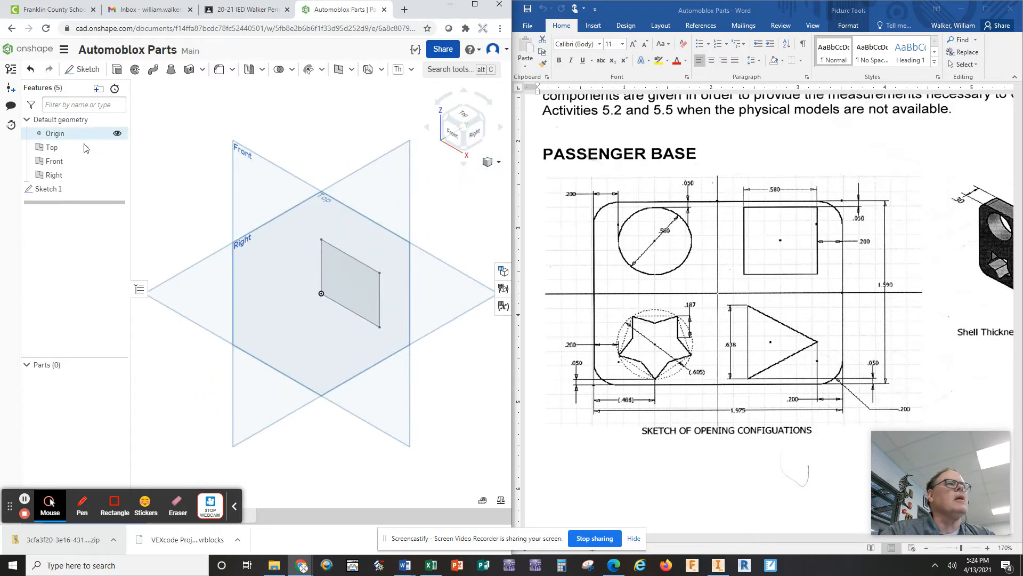
pyautogui.click(117, 147)
pyautogui.click(118, 161)
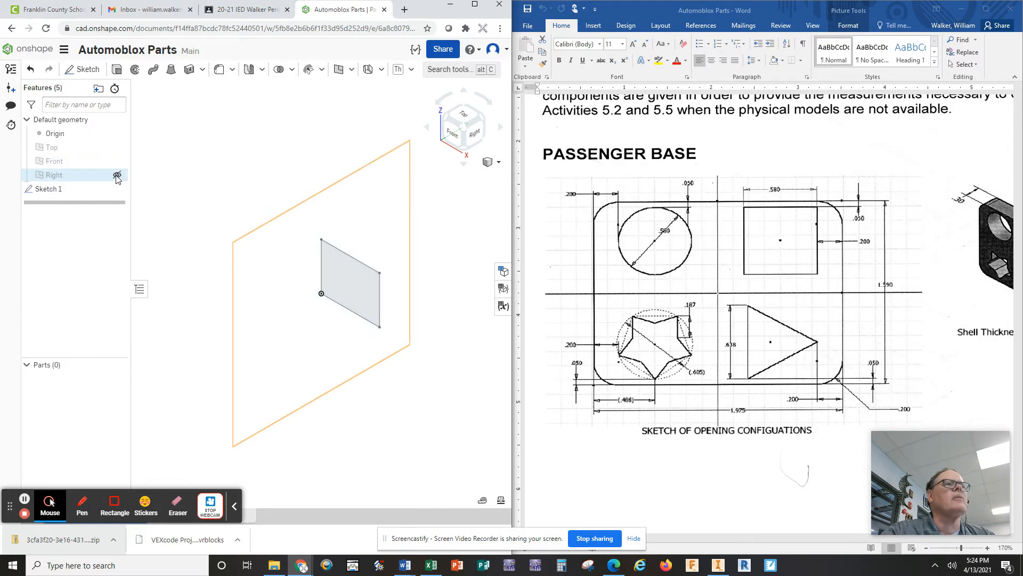
pyautogui.click(117, 175)
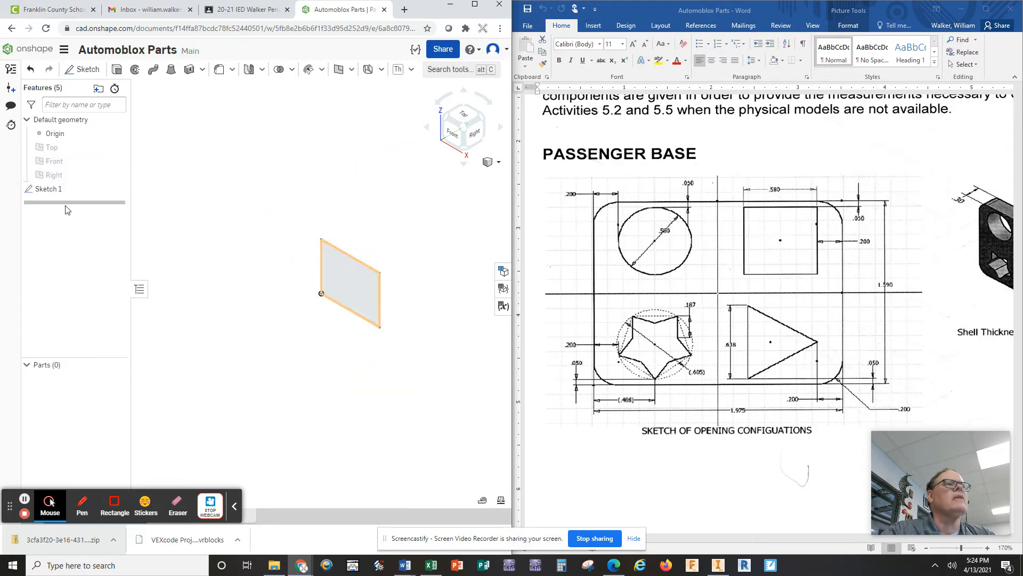
# Extrude the rectangle as a new solid with a blind depth of 0.30 in.
pyautogui.click(118, 70)
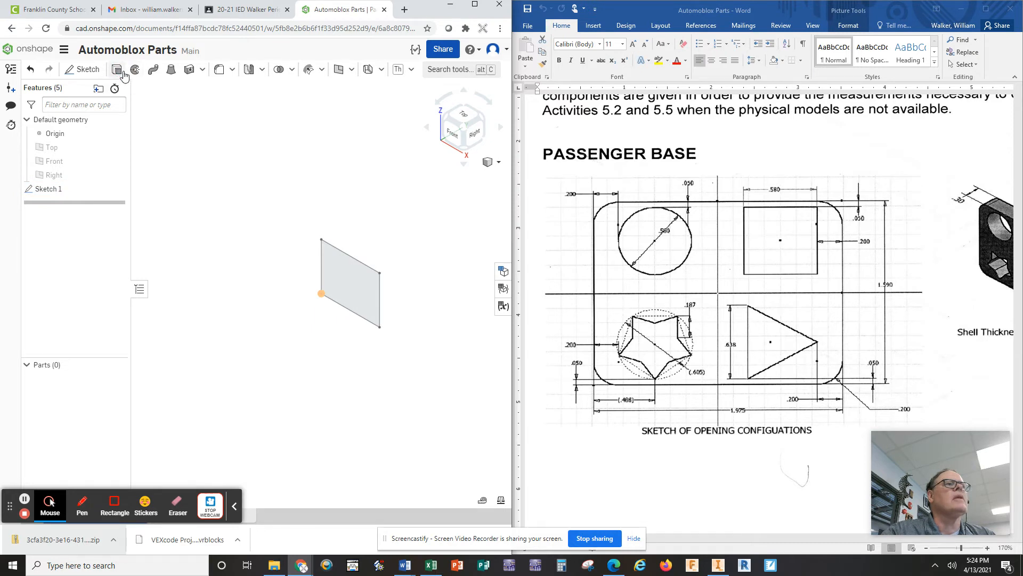
pyautogui.click(347, 272)
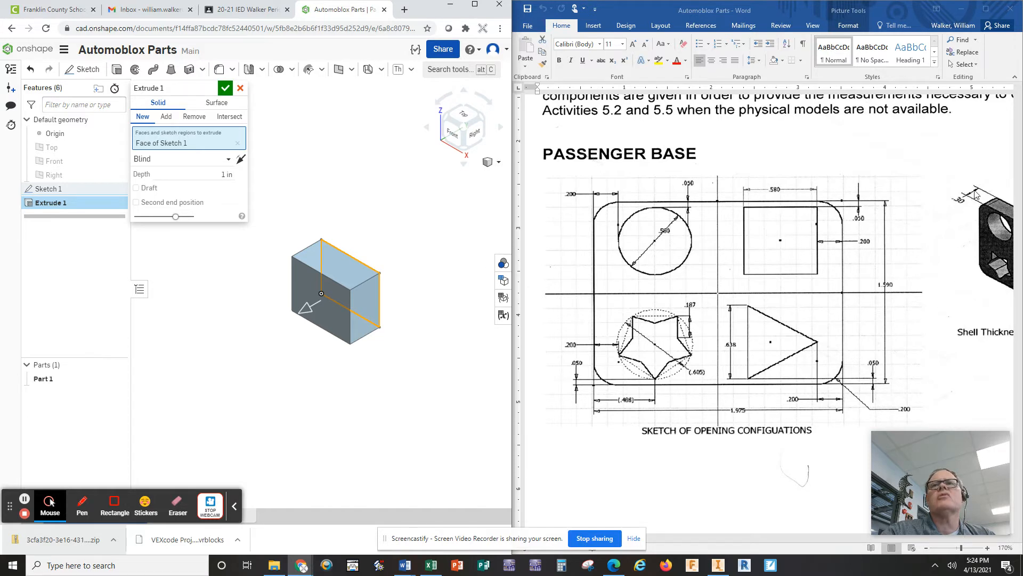
pyautogui.click(227, 174)
pyautogui.write('.30')
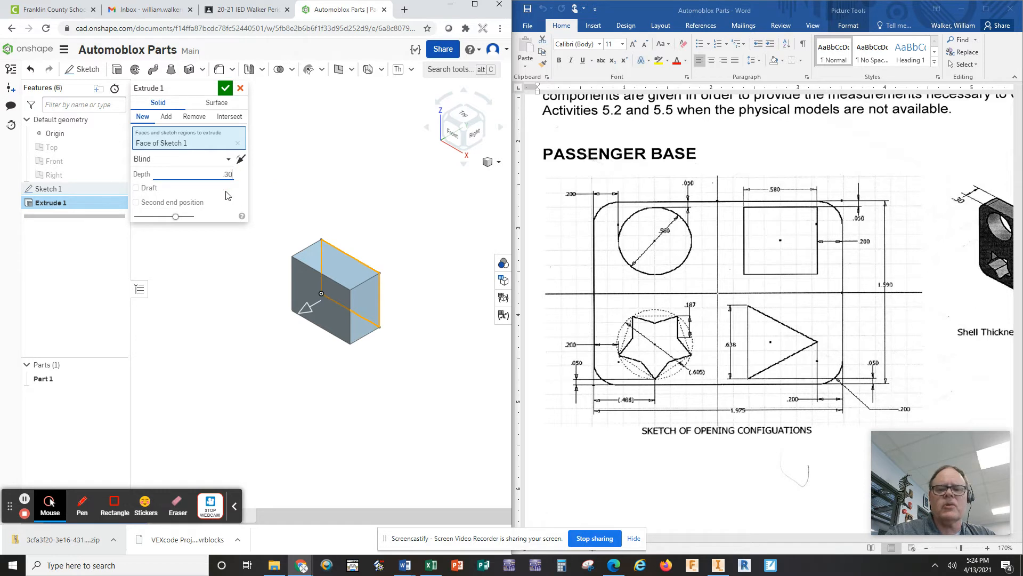
pyautogui.press('Return')
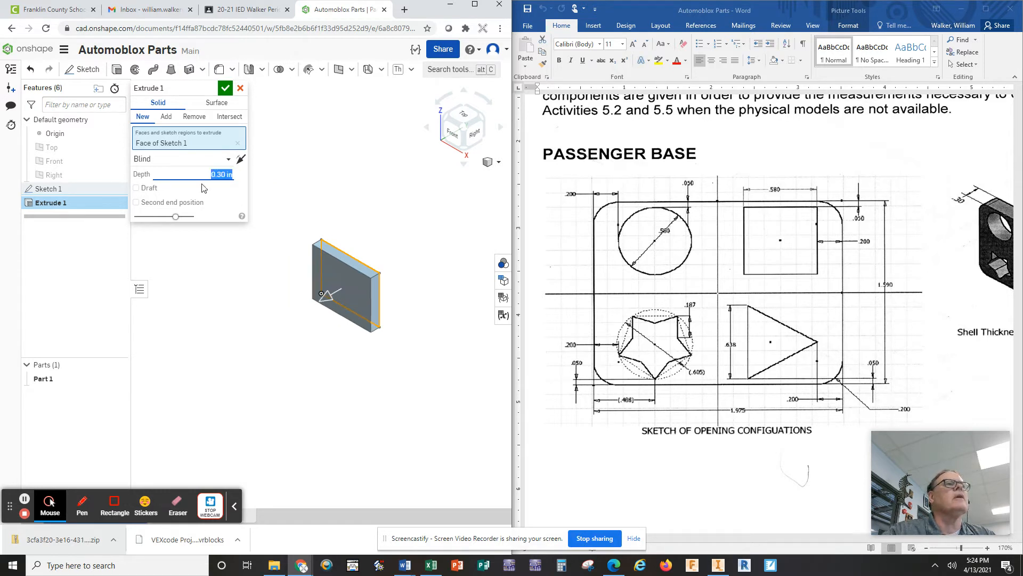
pyautogui.click(225, 88)
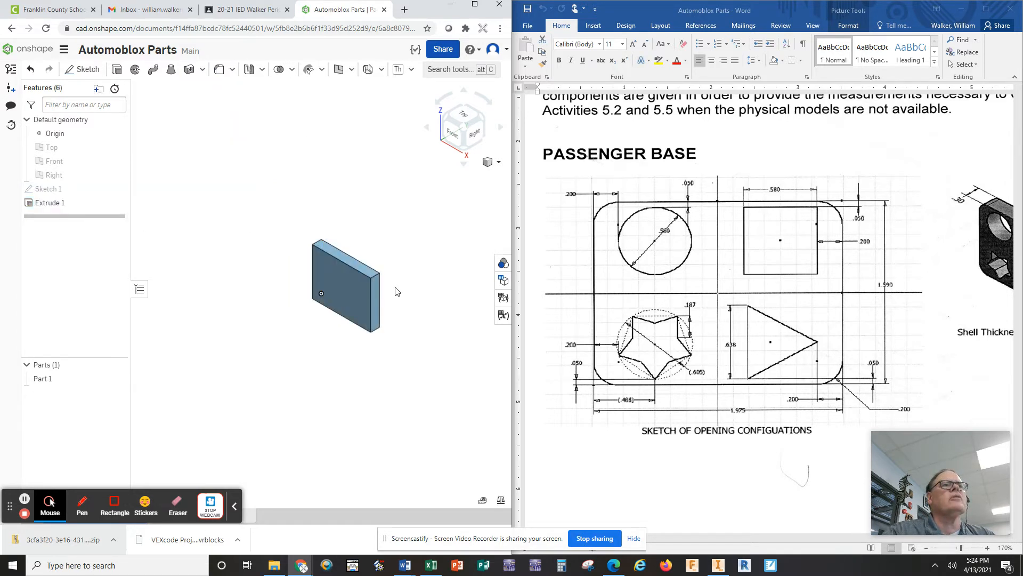
# Fillet the block's four short corner edges with a 0.2 in radius.
pyautogui.scroll(3, 407, 281)
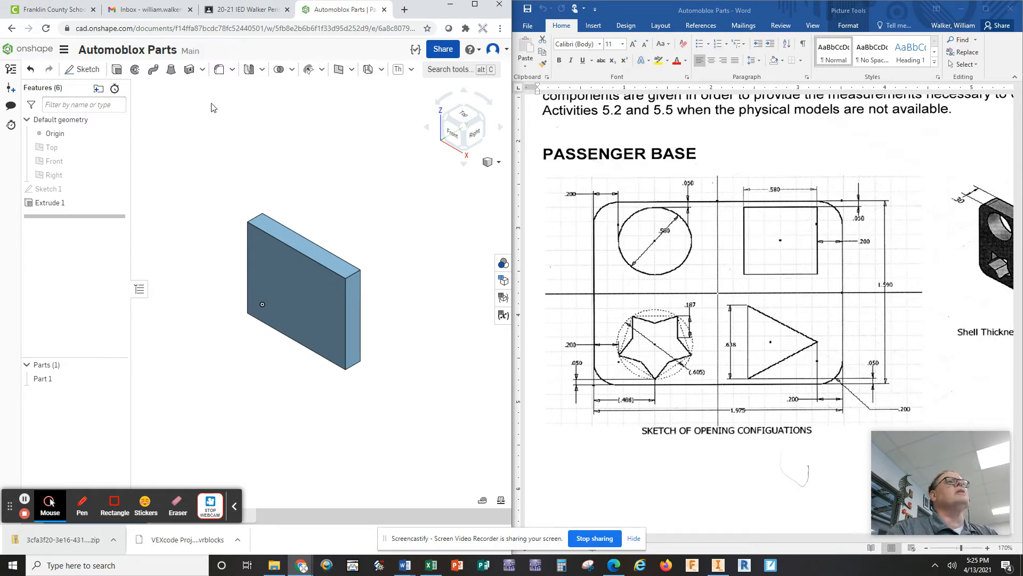
pyautogui.click(219, 69)
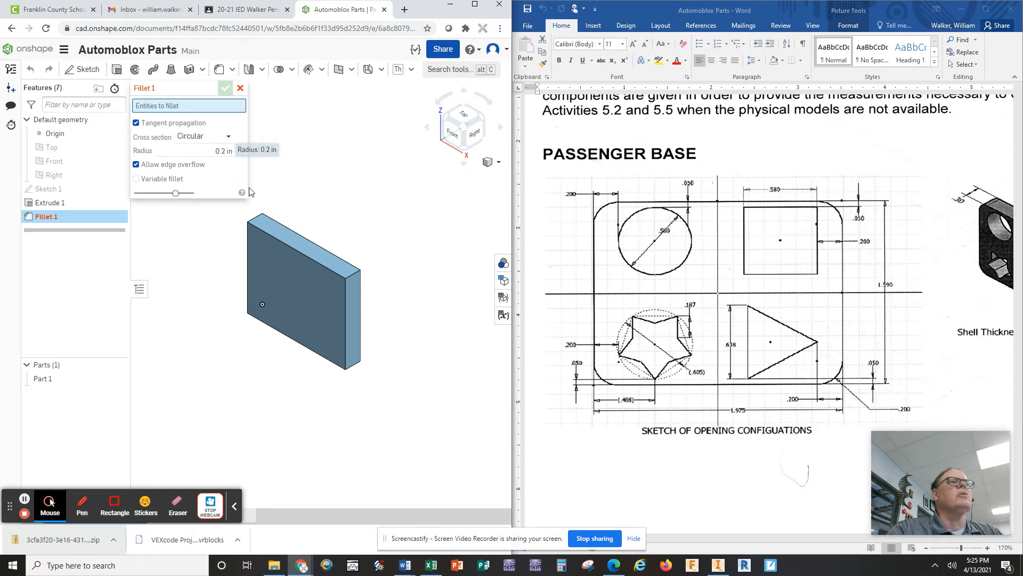
pyautogui.scroll(2, 373, 284)
pyautogui.click(346, 274)
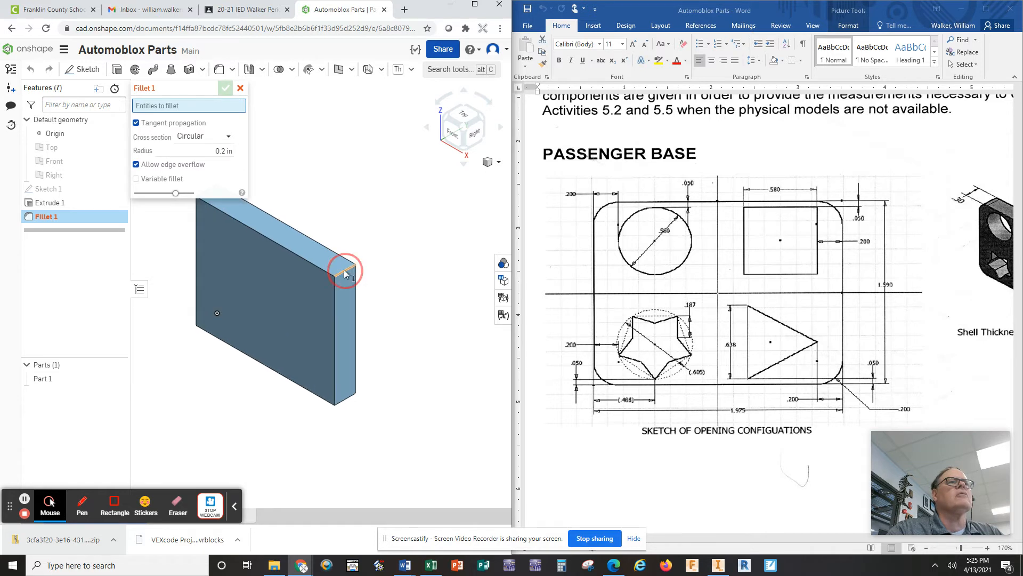
pyautogui.click(347, 403)
pyautogui.scroll(-2, 322, 201)
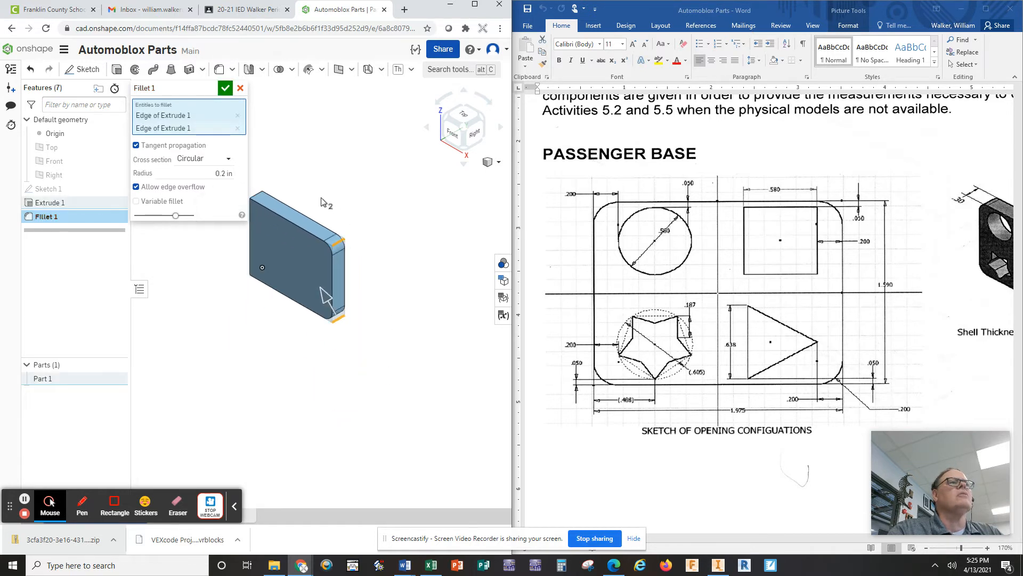
pyautogui.click(257, 194)
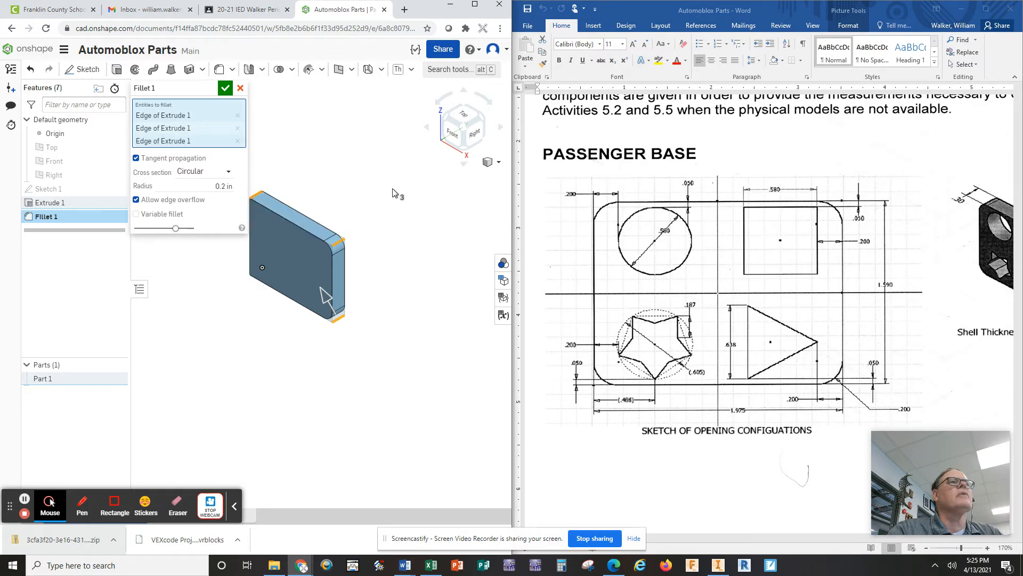
pyautogui.click(495, 129)
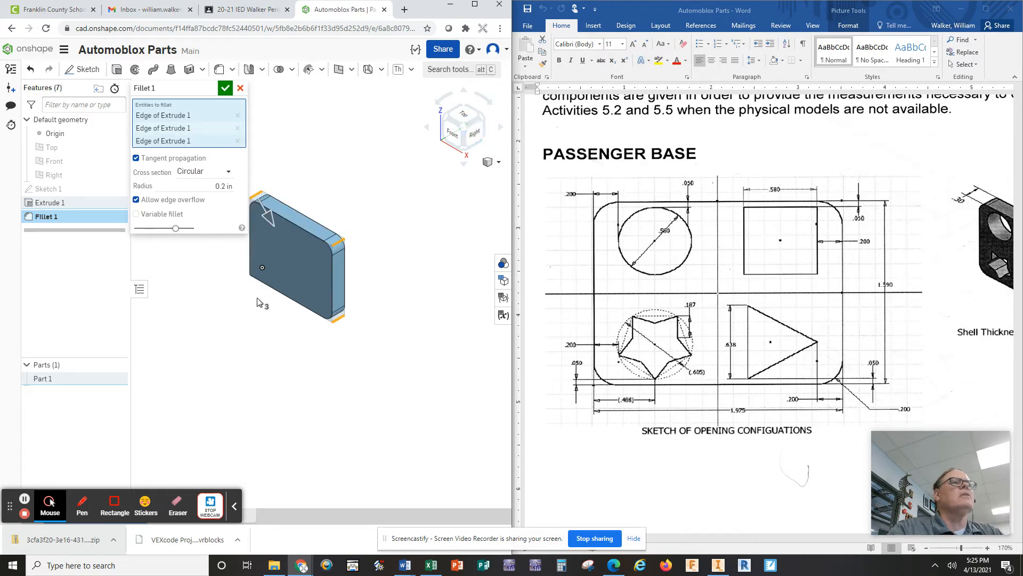
pyautogui.moveTo(365, 350); pyautogui.dragTo(421, 335, button='right')
pyautogui.click(256, 273)
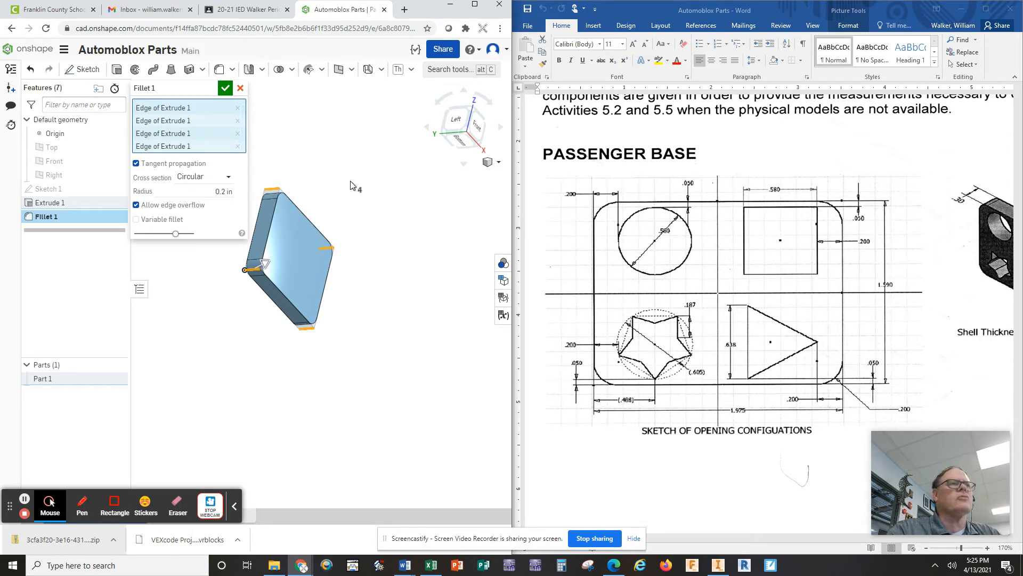
pyautogui.click(225, 89)
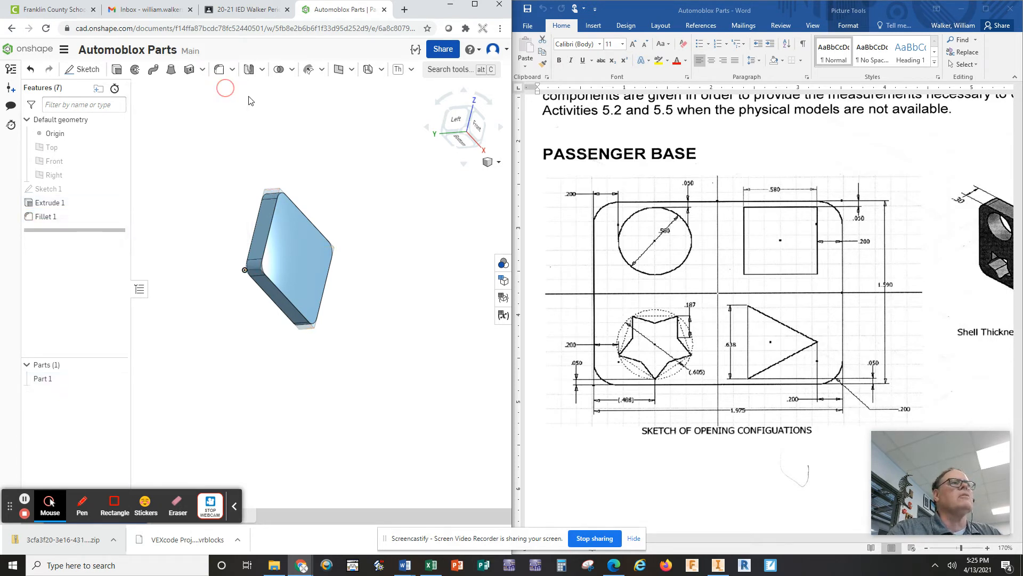
# Start a new sketch on the block's large front face and view that face straight on.
pyautogui.click(488, 162)
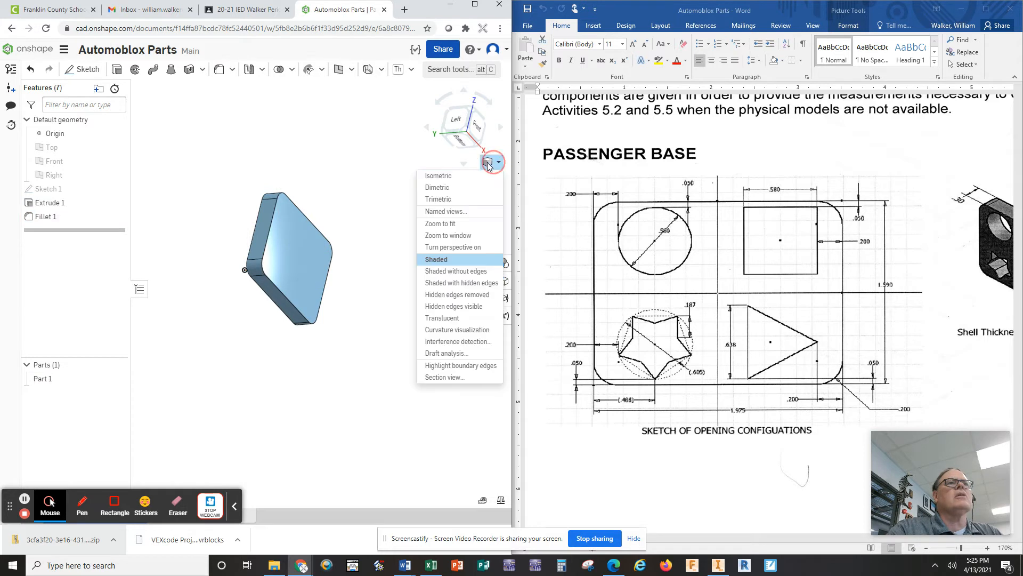
pyautogui.click(438, 175)
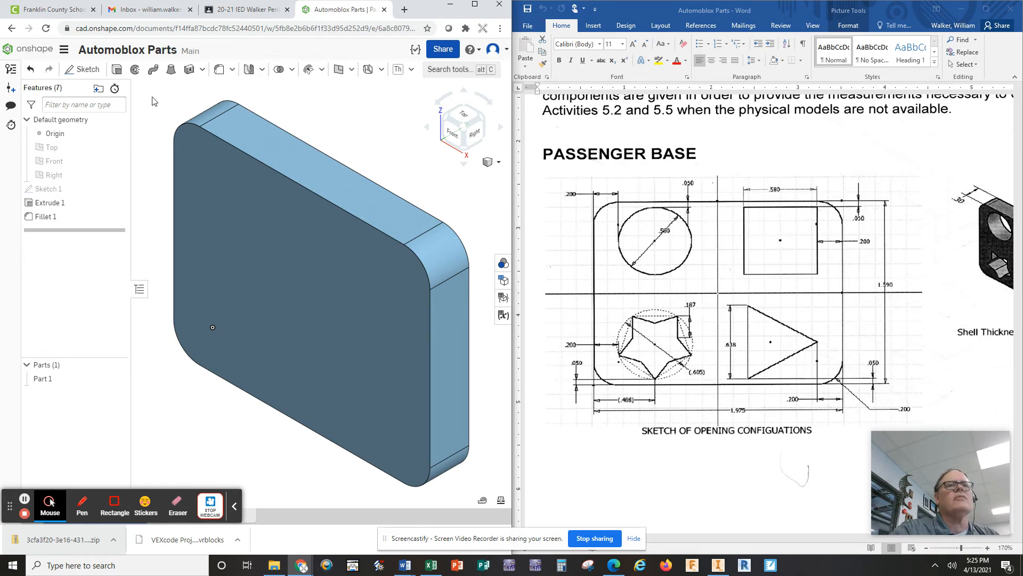
pyautogui.click(80, 69)
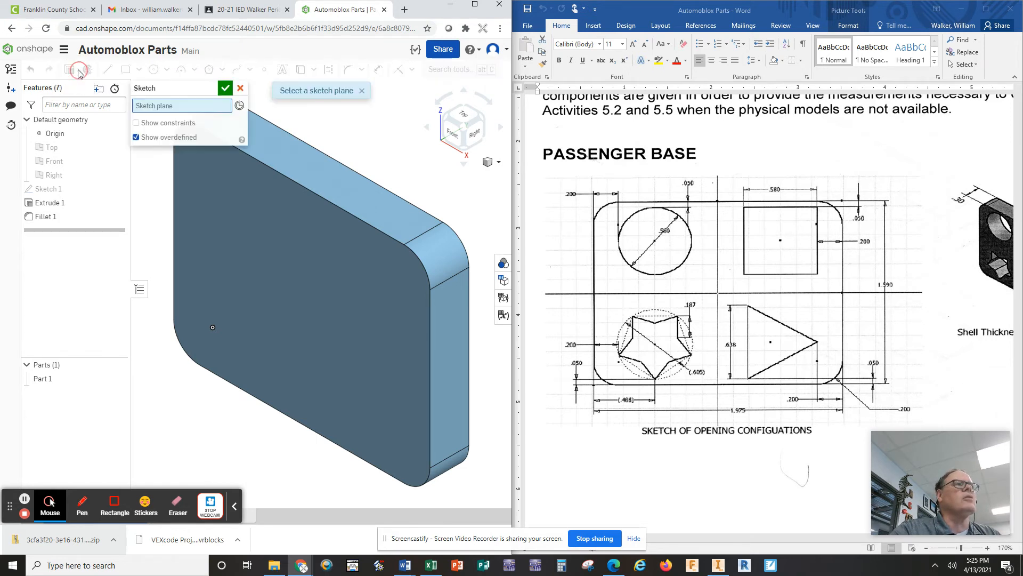
pyautogui.click(237, 199)
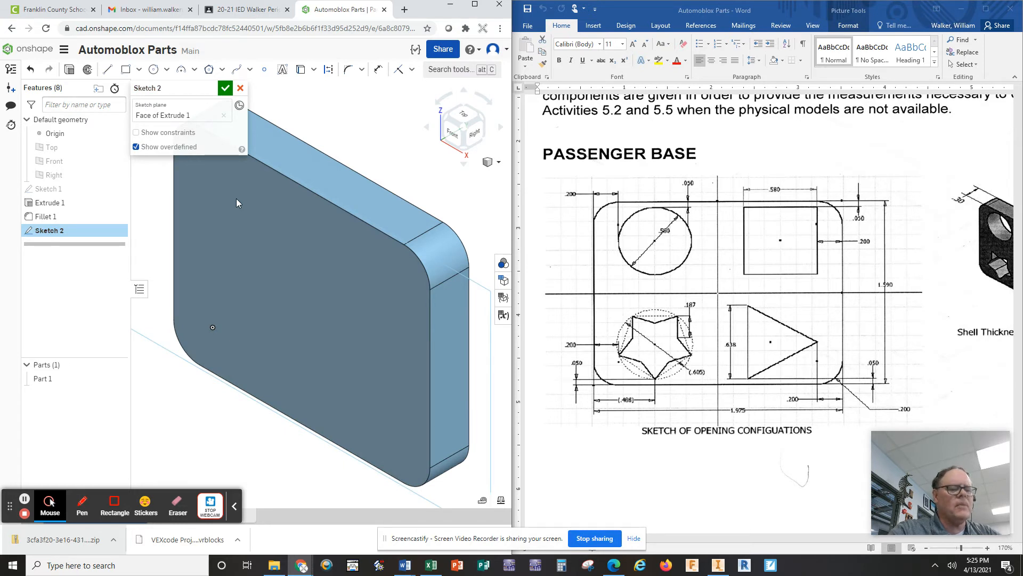
pyautogui.press('n')
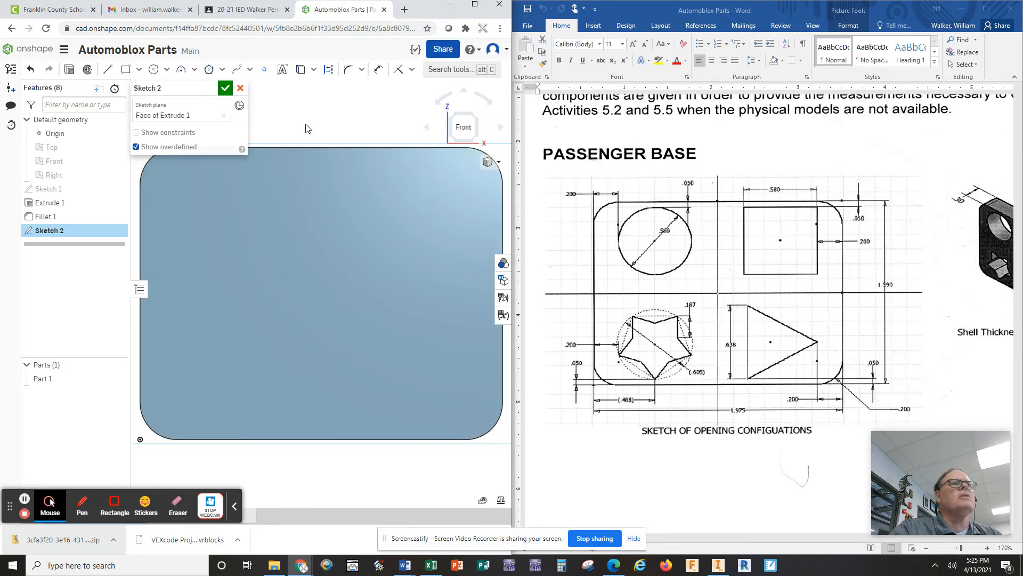
pyautogui.scroll(2, 306, 128)
pyautogui.scroll(-4, 307, 129)
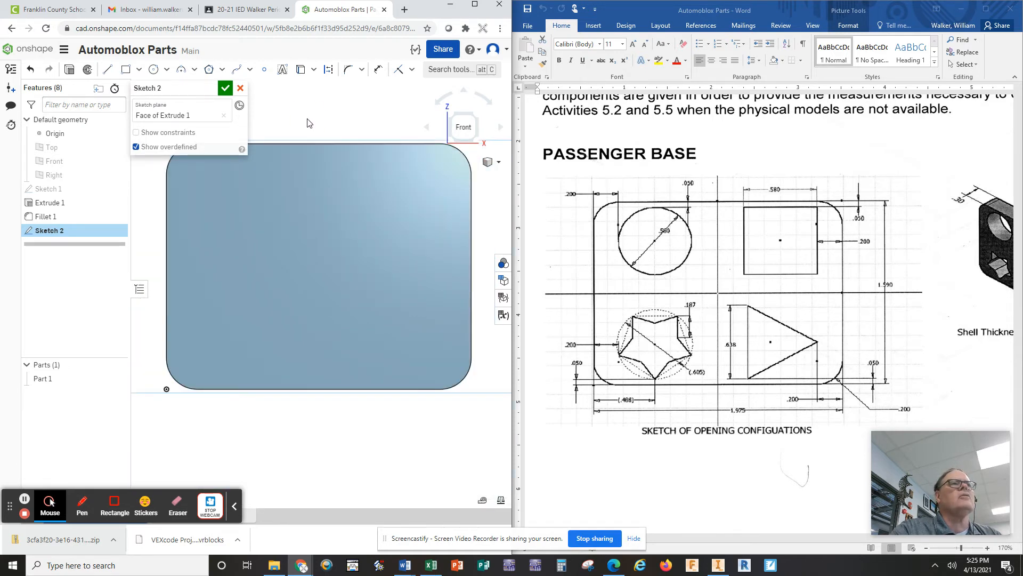
pyautogui.moveTo(309, 131); pyautogui.dragTo(308, 133, button='right')
pyautogui.press('n')
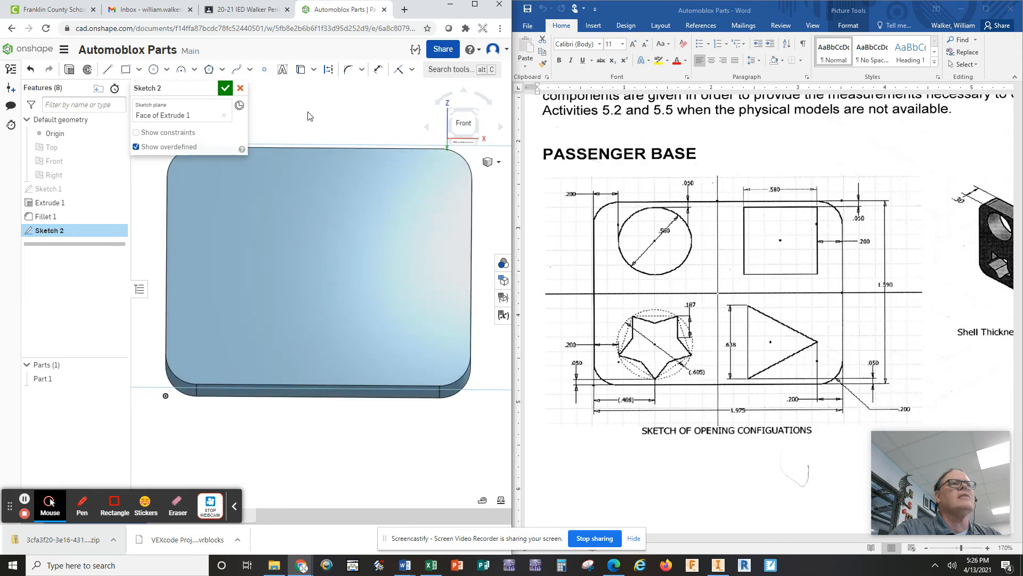
pyautogui.click(463, 123)
pyautogui.scroll(2, 362, 154)
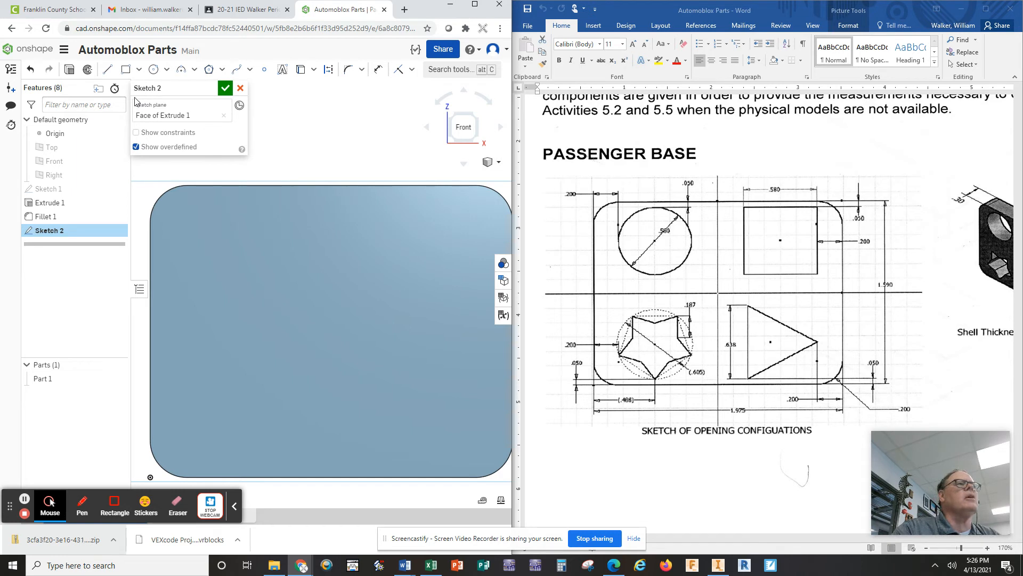
# Sketch a center-point circle with a 0.58 in diameter in the upper-left area of the front face.
pyautogui.click(154, 71)
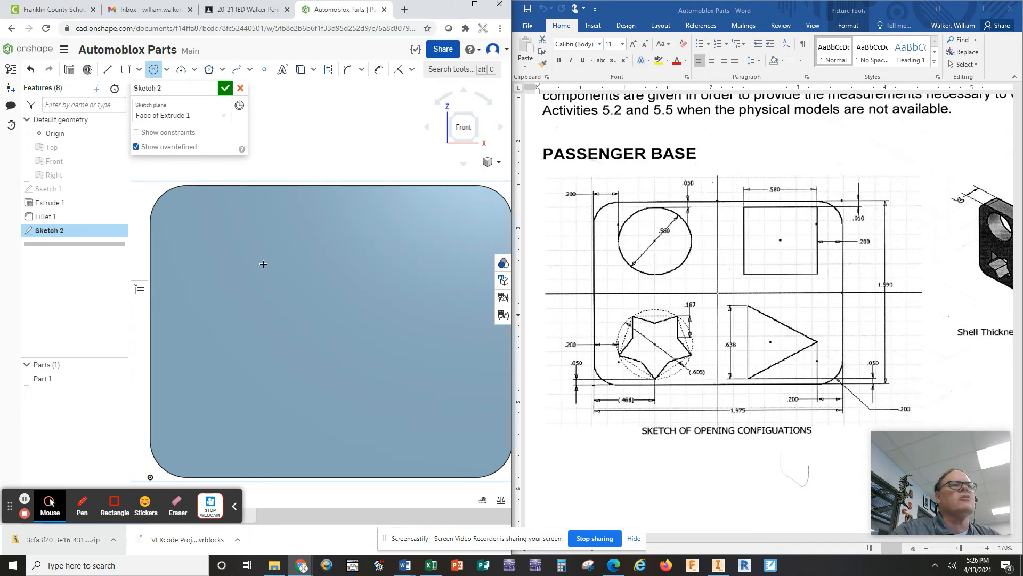
pyautogui.click(260, 266)
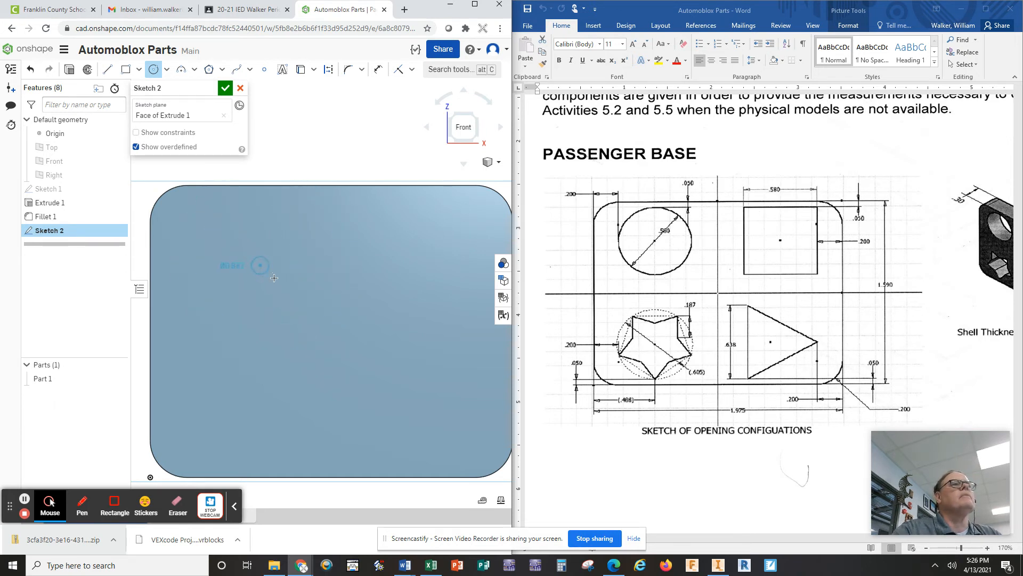
pyautogui.click(283, 284)
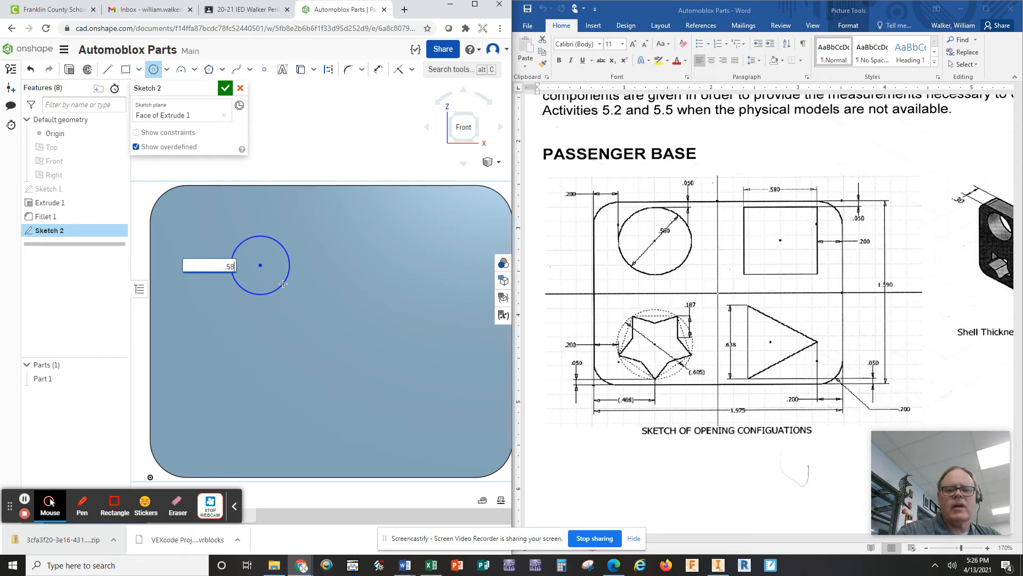
pyautogui.press('Return')
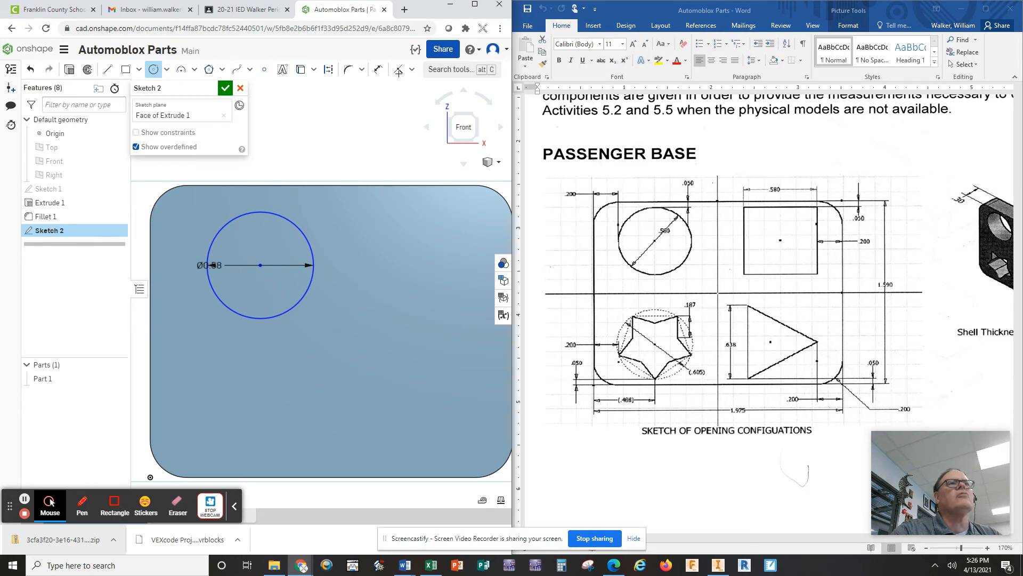
# Dimension the gap between the circle's left side and the block's left edge as 0.20 in.
pyautogui.click(380, 69)
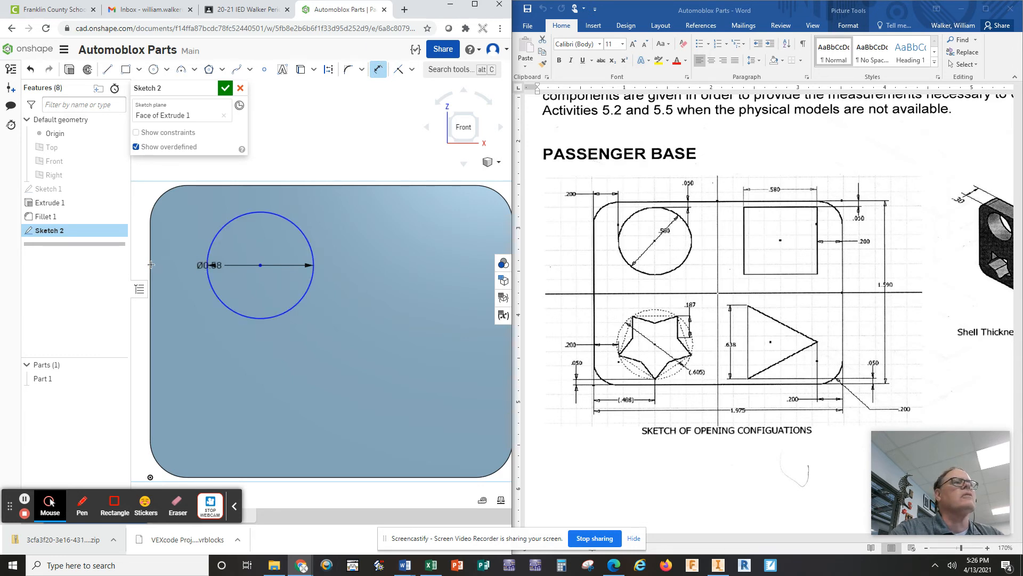
pyautogui.click(208, 269)
pyautogui.click(151, 256)
pyautogui.click(184, 231)
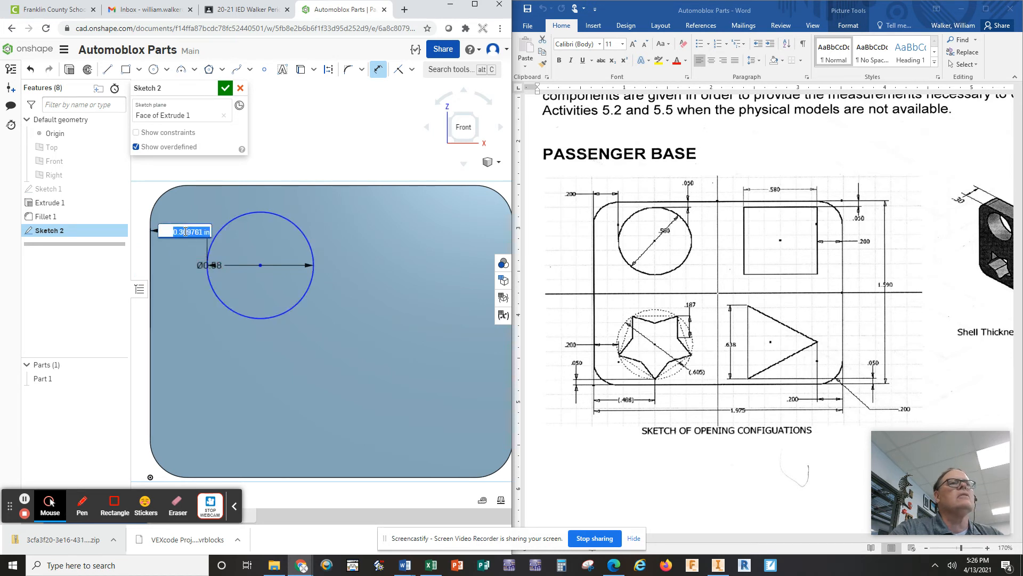
pyautogui.press('BackSpace')
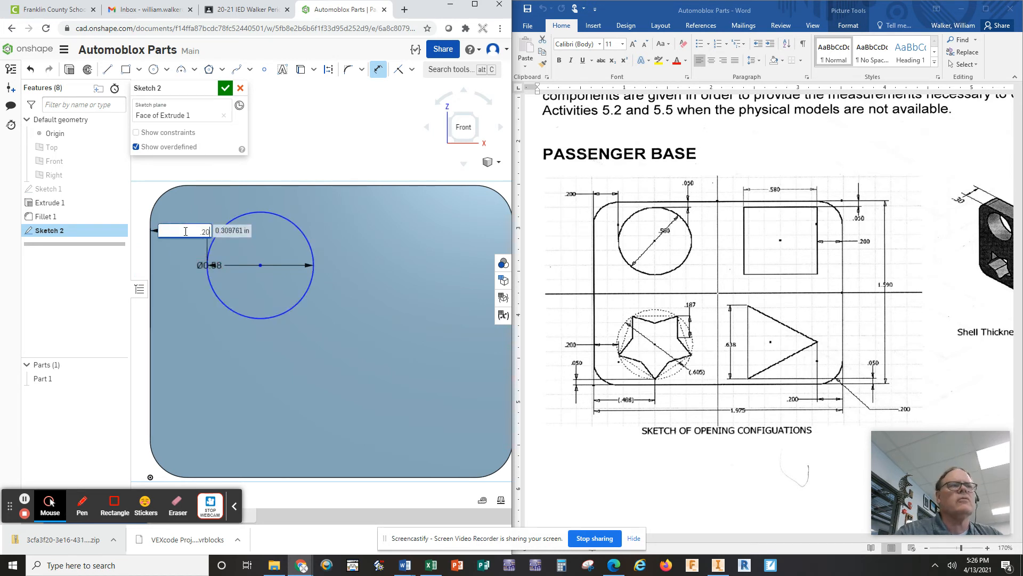
pyautogui.press('Return')
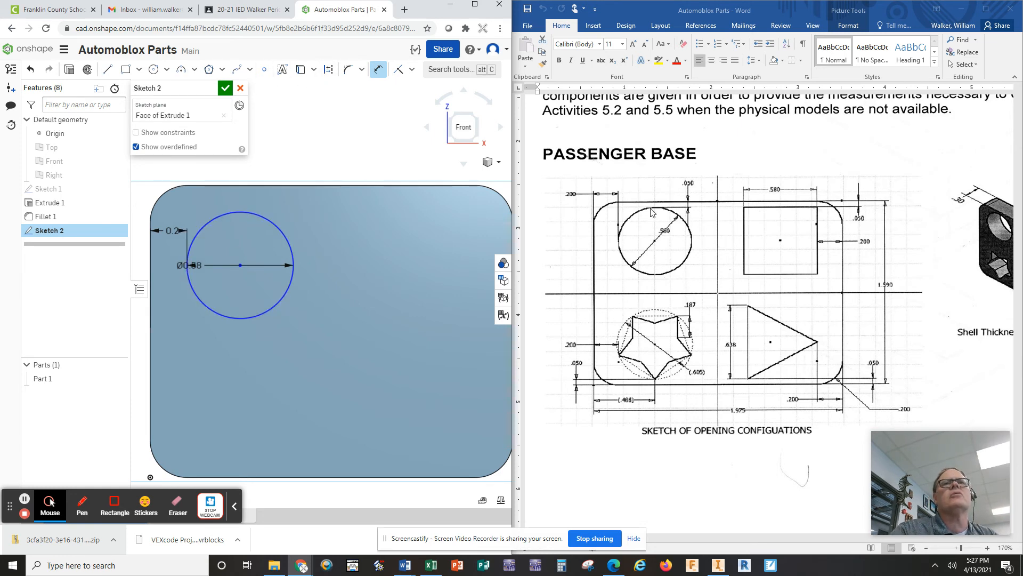
# Dimension the gap between the circle's top and the block's top edge as 0.05 in, and finish the sketch.
pyautogui.click(238, 212)
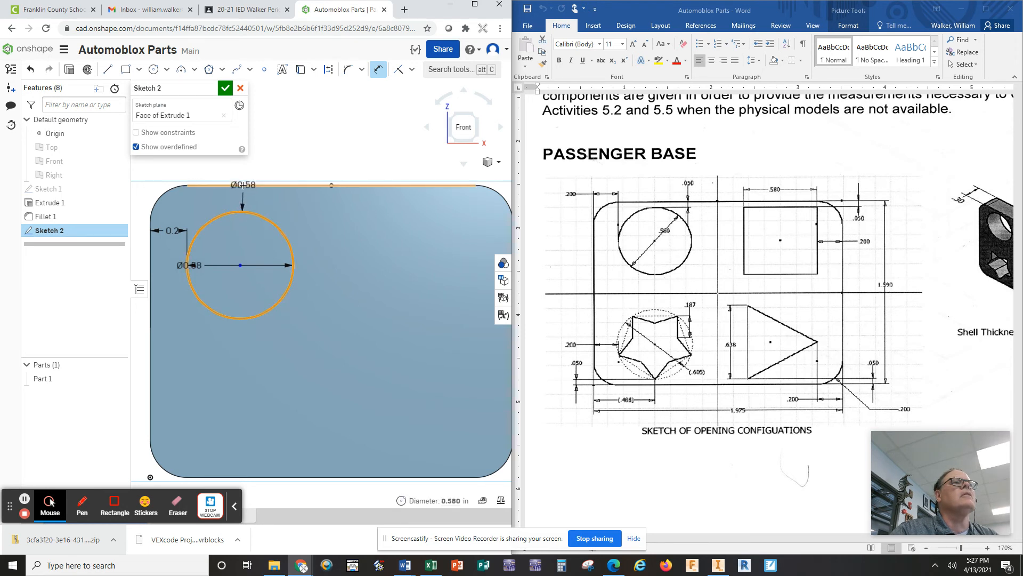
pyautogui.click(238, 185)
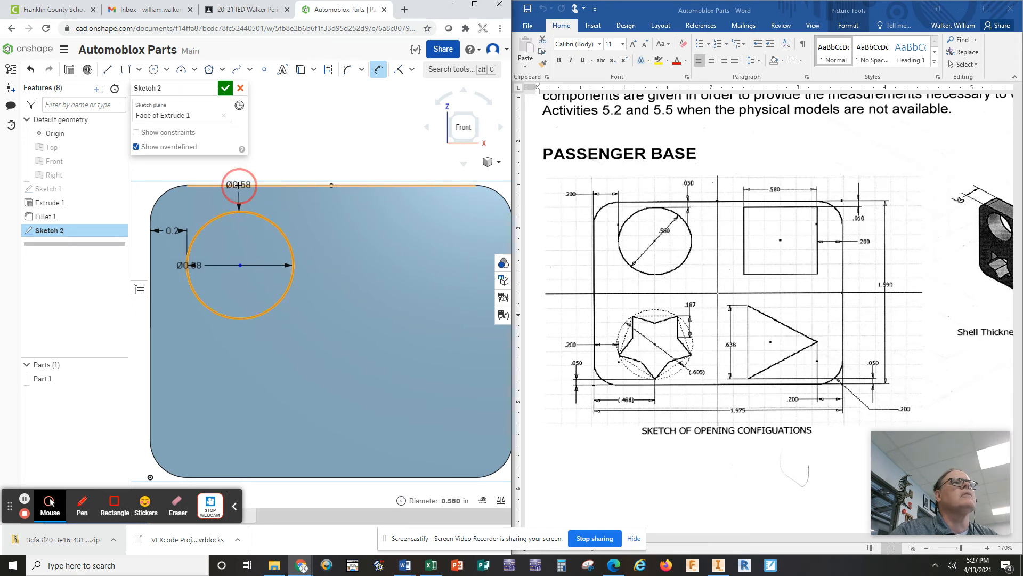
pyautogui.click(333, 216)
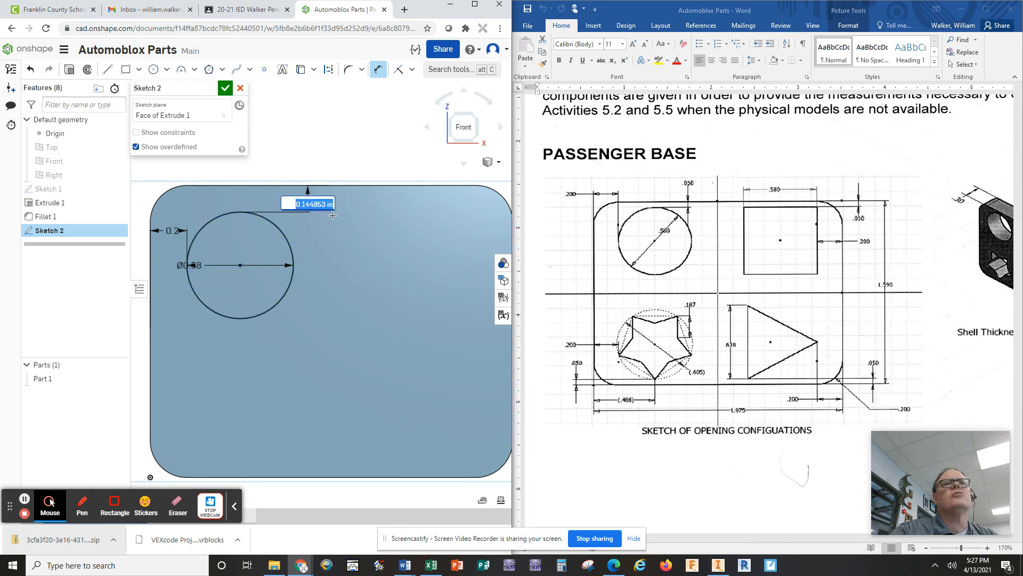
pyautogui.press('BackSpace')
pyautogui.press('Return')
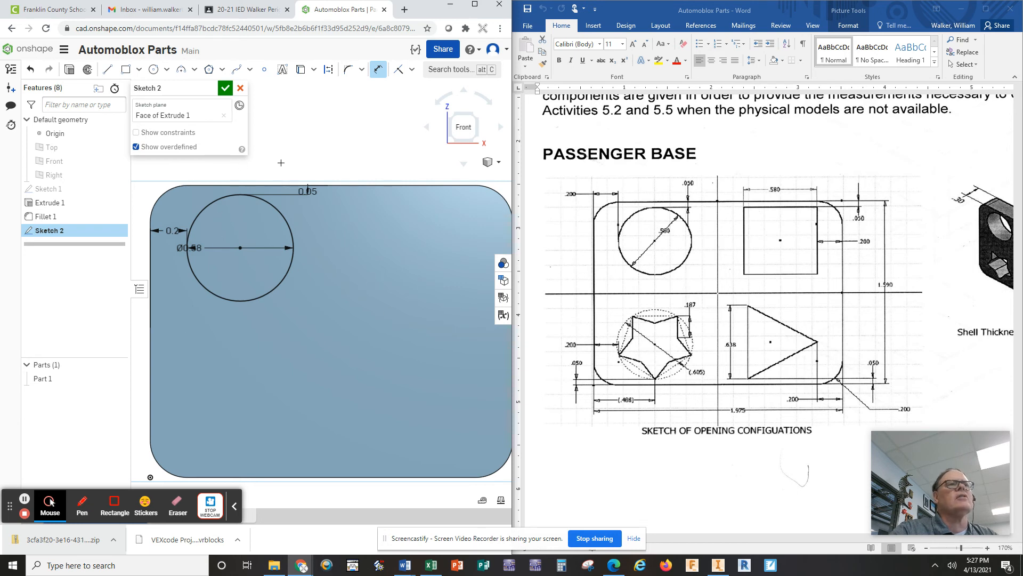
pyautogui.click(225, 88)
# Cut the circular hole through the block by extruding the circle as a removal with a blind depth of 1 in.
pyautogui.click(487, 163)
pyautogui.click(438, 175)
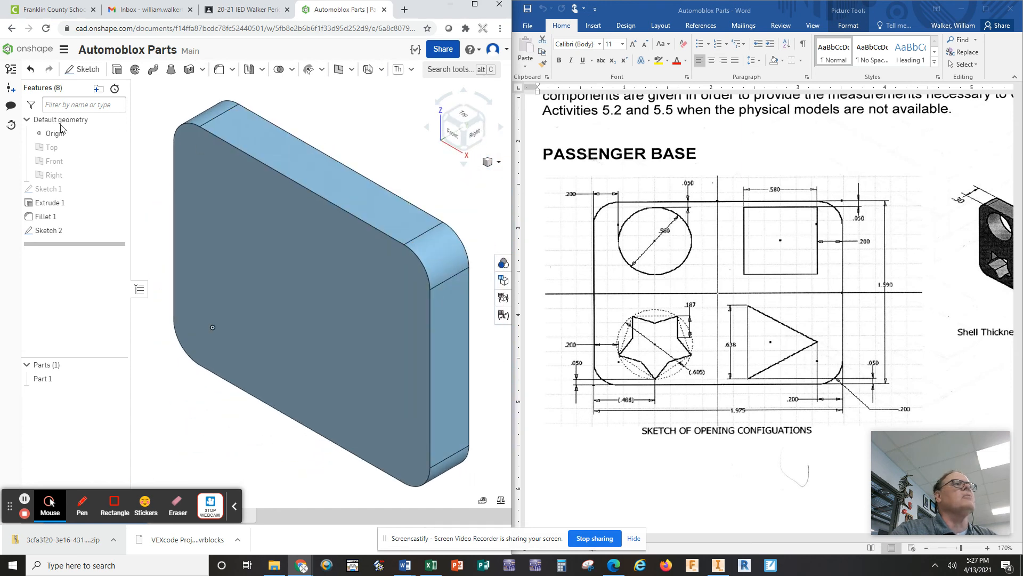
pyautogui.click(116, 70)
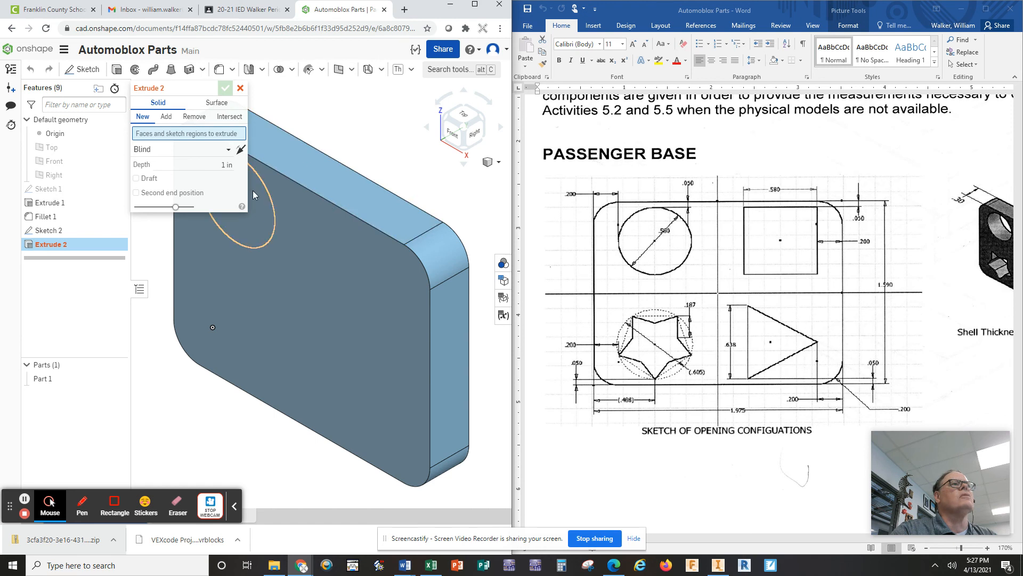
pyautogui.click(253, 191)
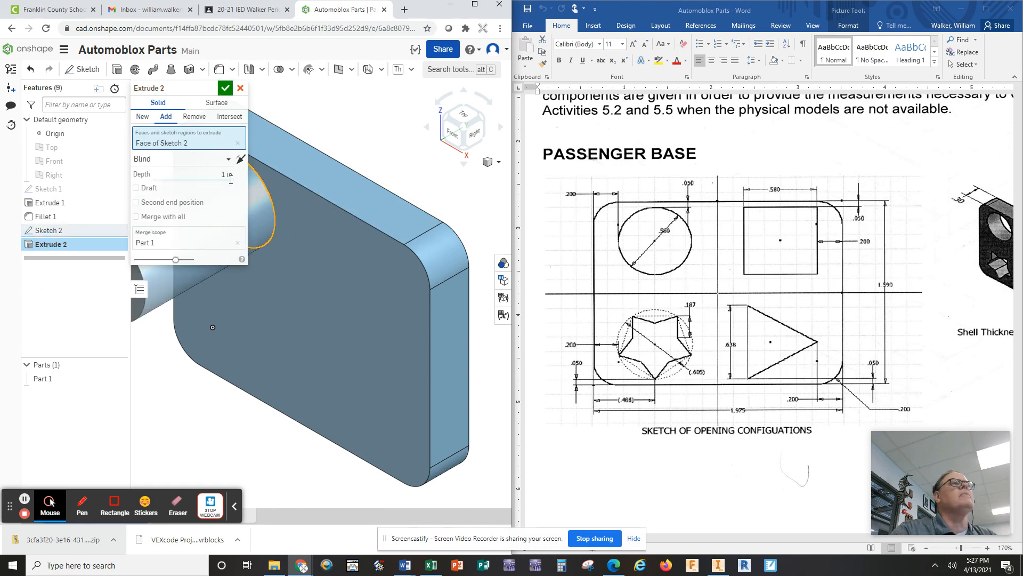
pyautogui.click(195, 117)
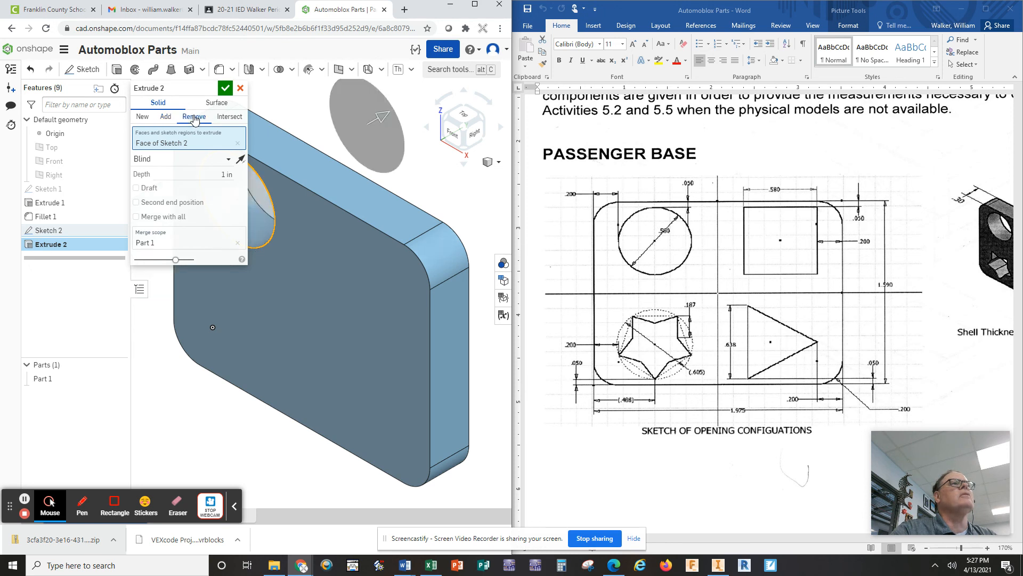
pyautogui.click(225, 88)
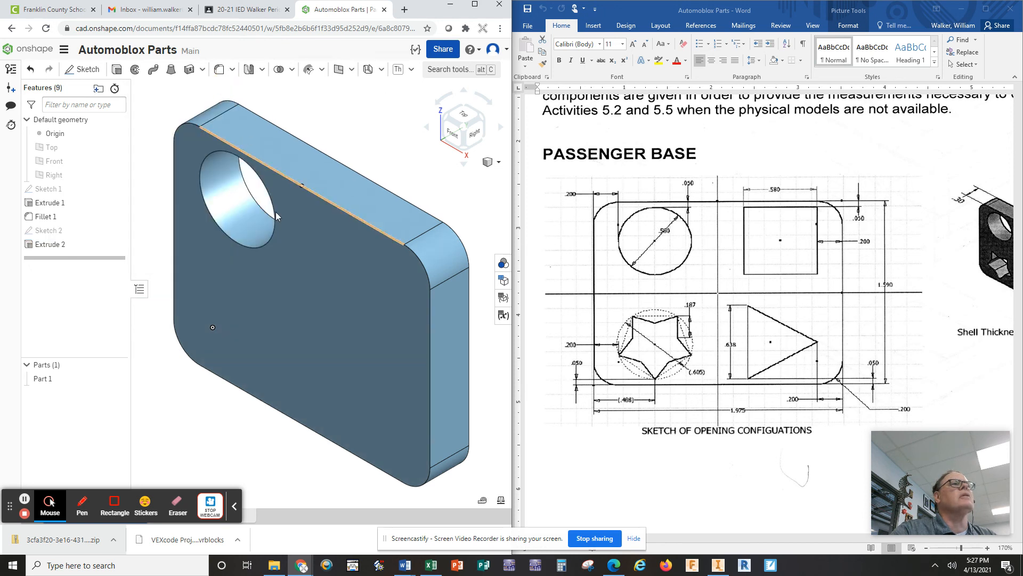
pyautogui.click(497, 163)
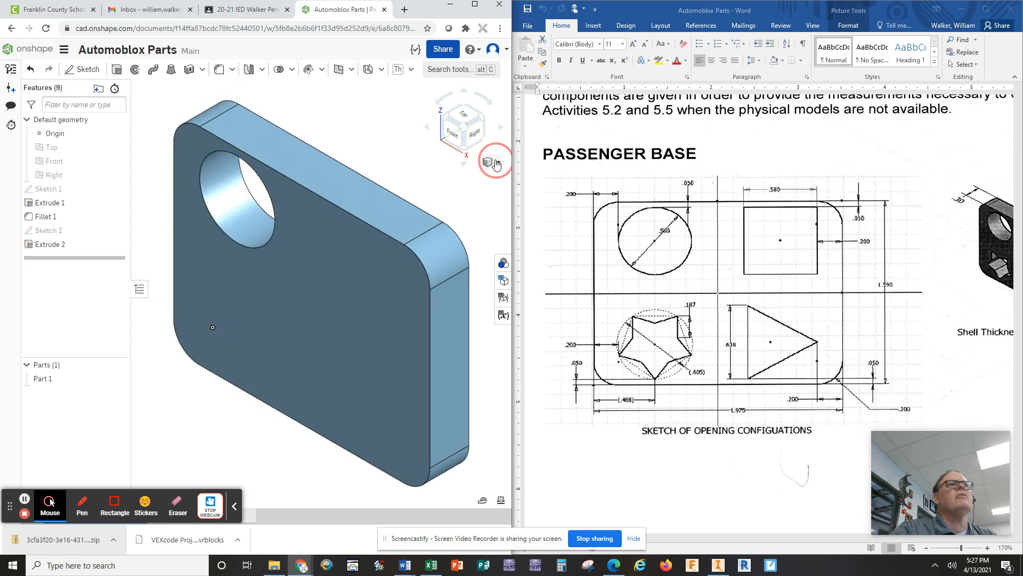
pyautogui.click(448, 257)
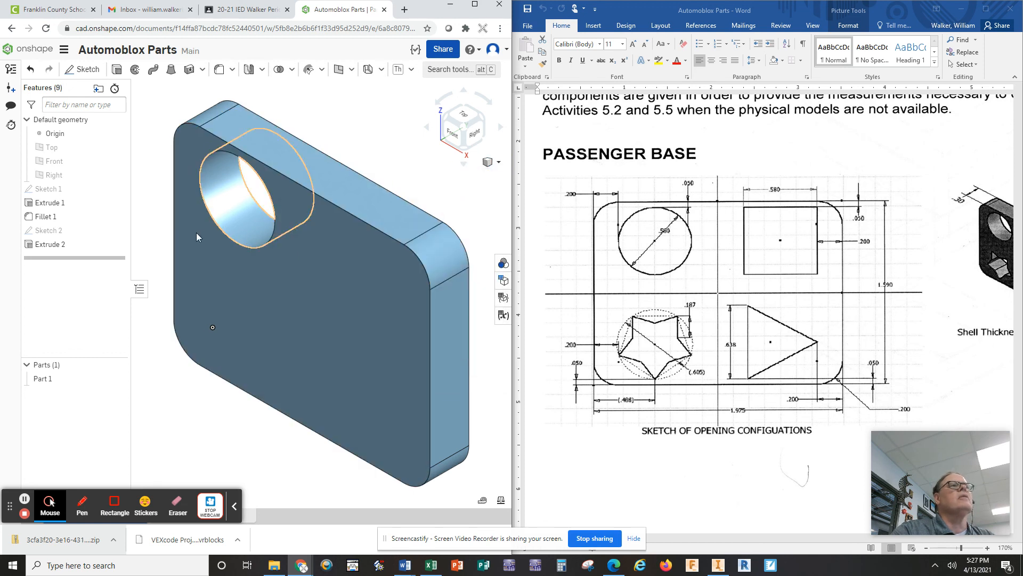